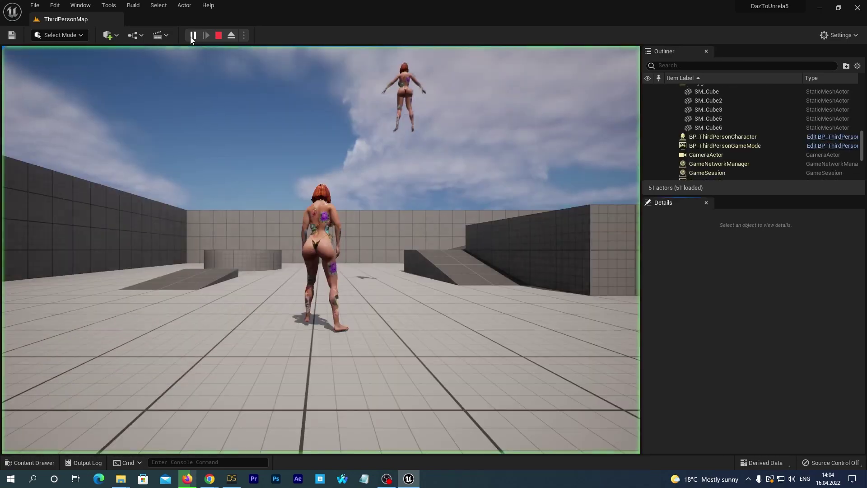
Preview the third-person level and walk the character forward.
left_click(192, 90)
key("w")
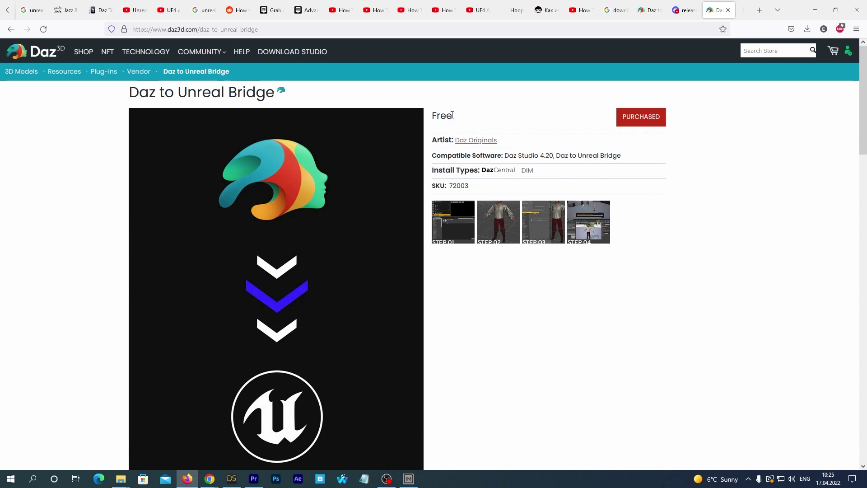
Review the Daz to Unreal Bridge product page and the v5.0.0.68 assets on the DazToRuntime GitHub releases page.
scroll(480, 189, "down", 5)
scroll(480, 190, "up", 5)
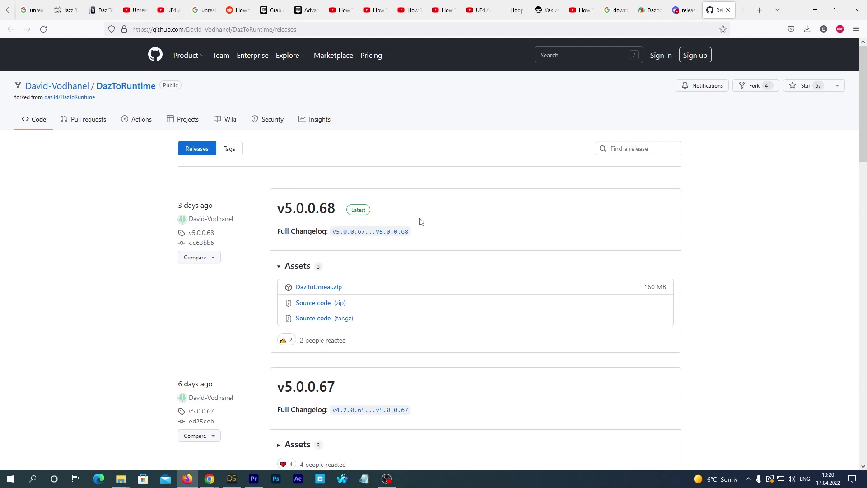
scroll(490, 182, "down", 1)
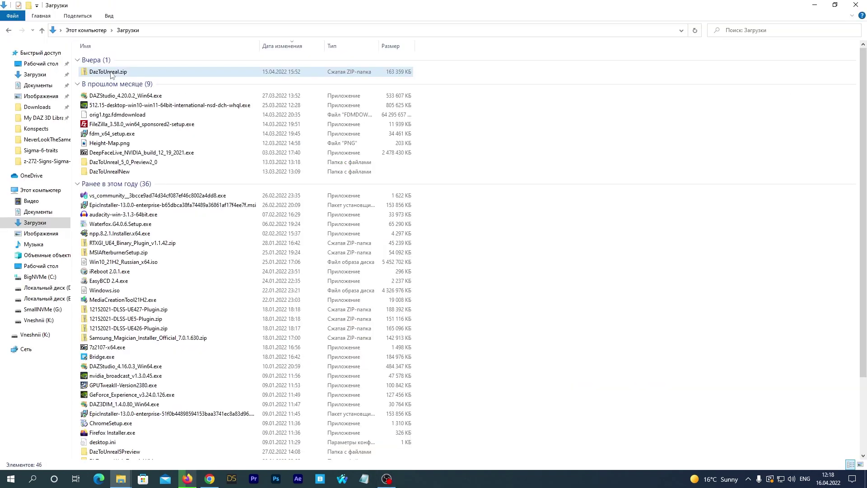
Extract DazToUnreal.zip in the downloads folder into its own DazToUnreal folder with 7-Zip.
left_click(109, 72)
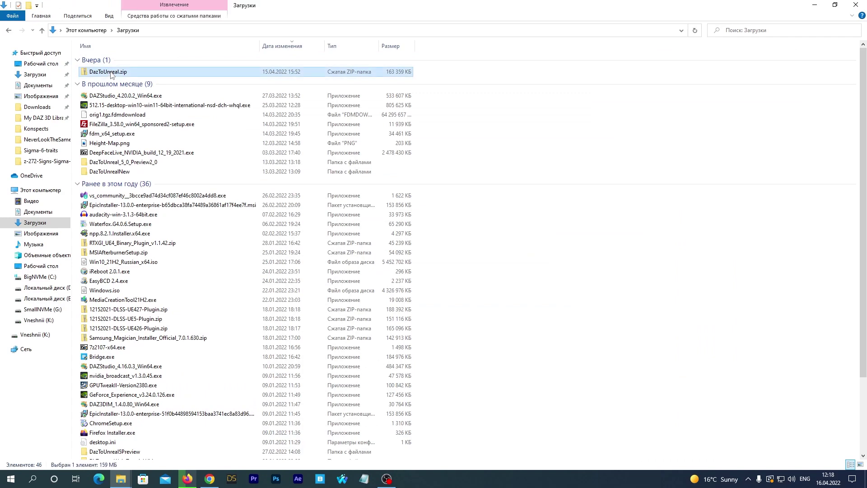
right_click(111, 73)
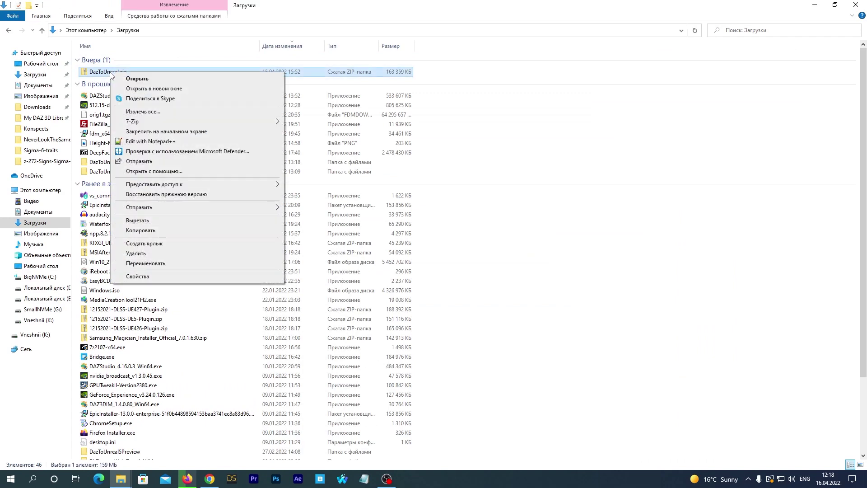
mouse_move(177, 123)
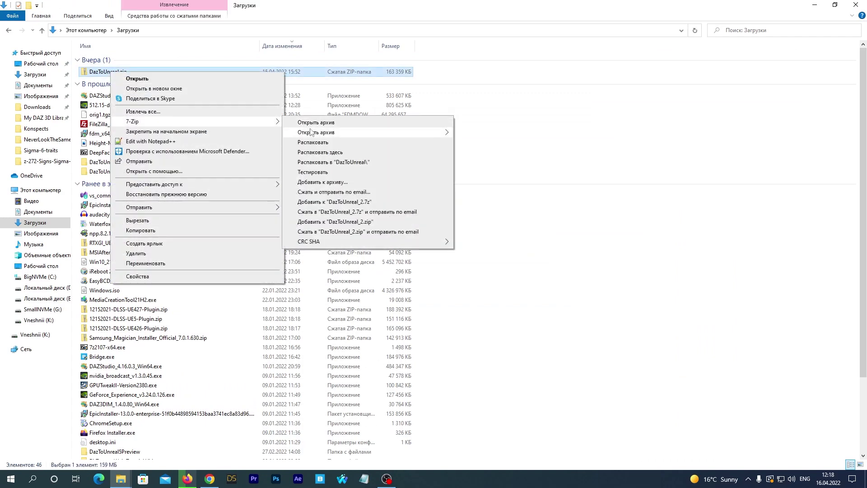
left_click(323, 162)
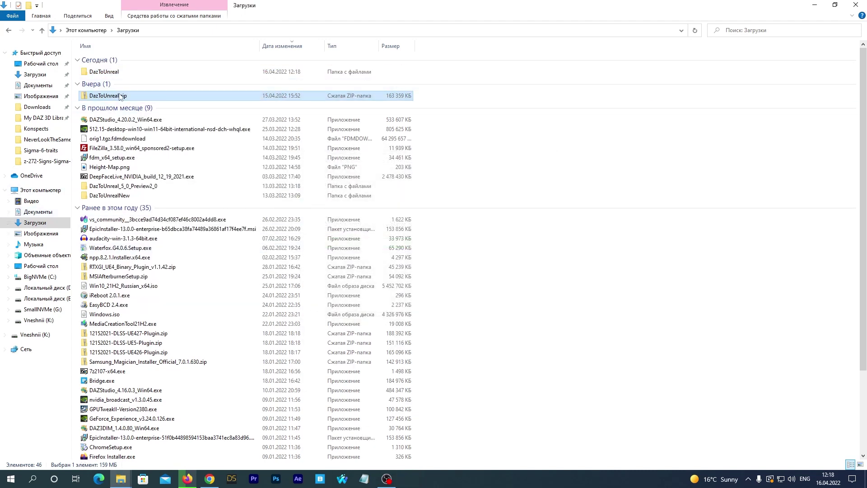
Copy the DazToUnreal plugin folder from the extracted UE_5.0 folder and minimize the file window.
double_click(104, 72)
double_click(96, 116)
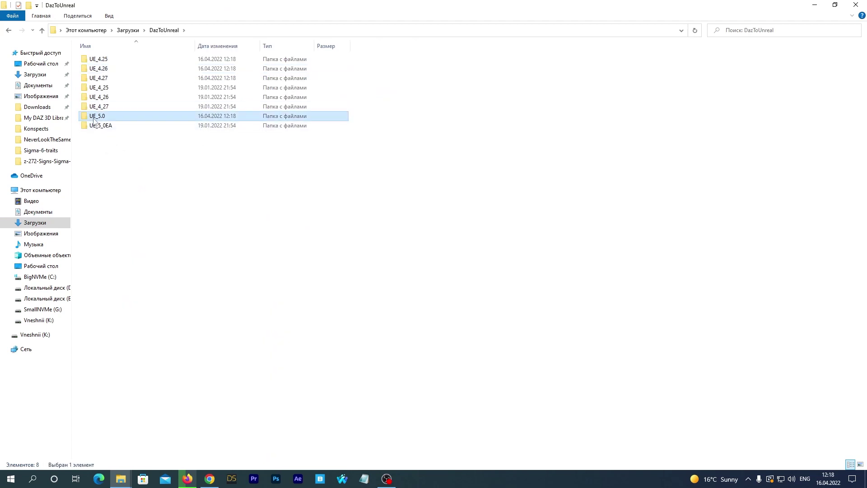
left_click(103, 60)
right_click(103, 61)
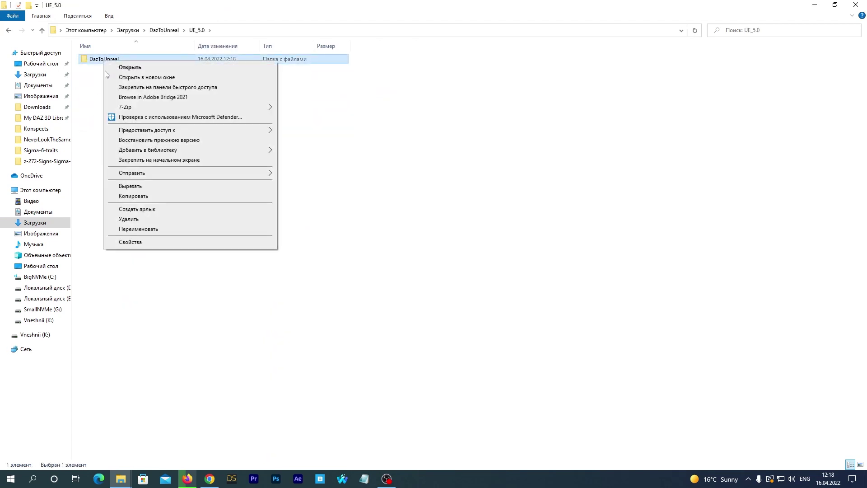
left_click(131, 195)
left_click(816, 5)
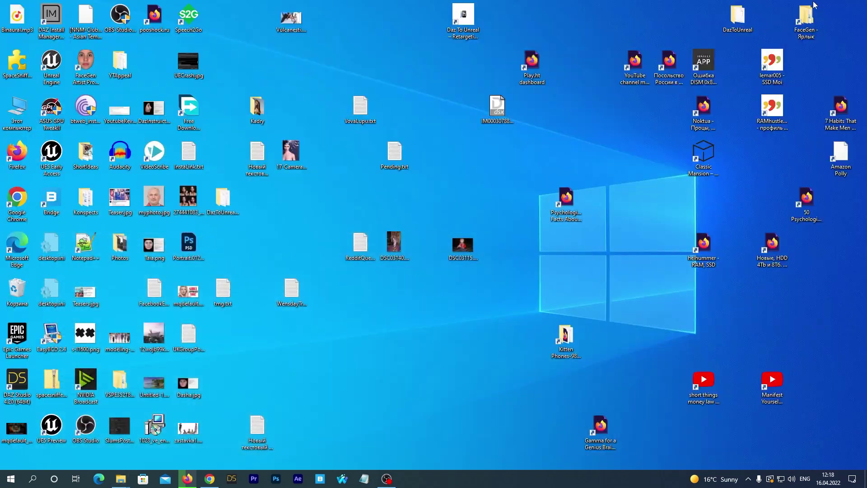
Open the engine's plugin folder at C:\Program Files\Epic Games\UE_5.0\Engine\Plugins.
double_click(10, 114)
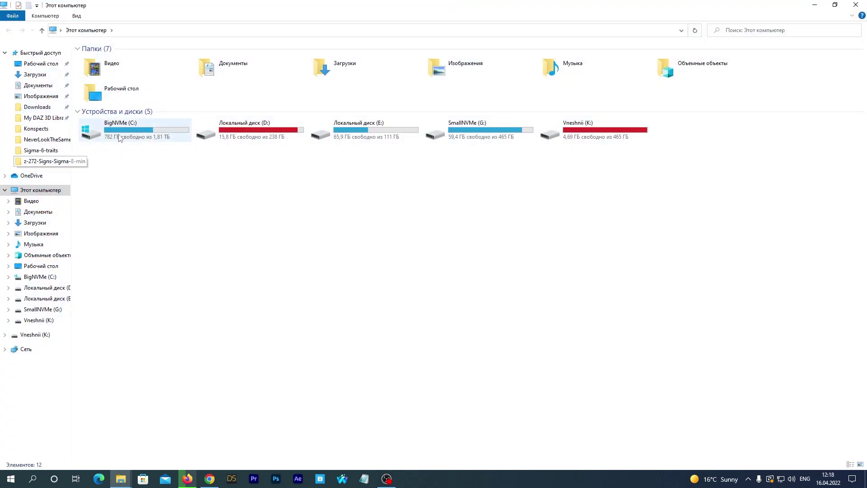
double_click(124, 137)
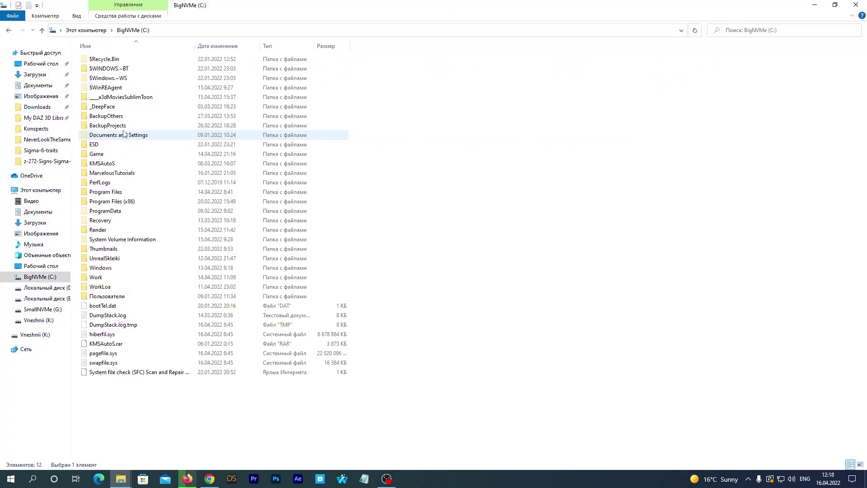
double_click(107, 193)
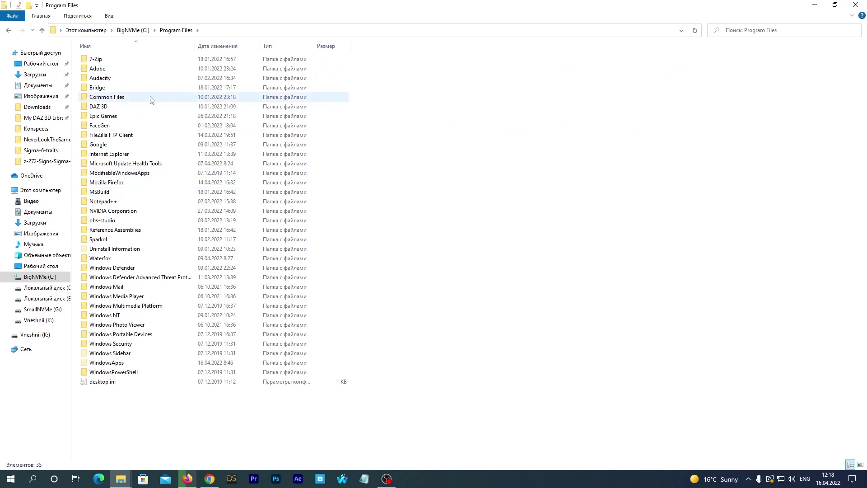
double_click(103, 116)
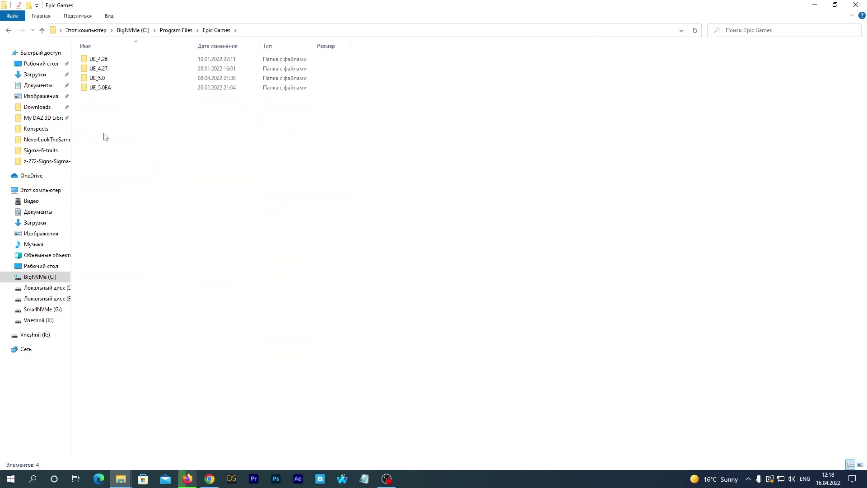
double_click(92, 78)
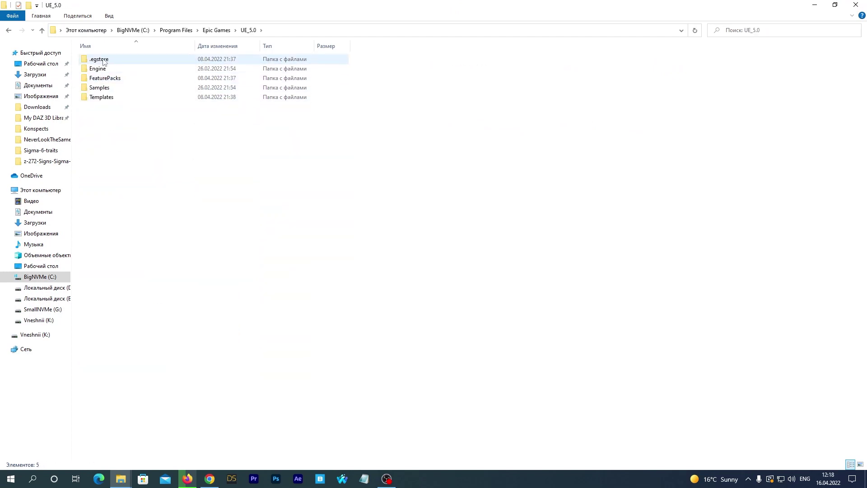
double_click(102, 68)
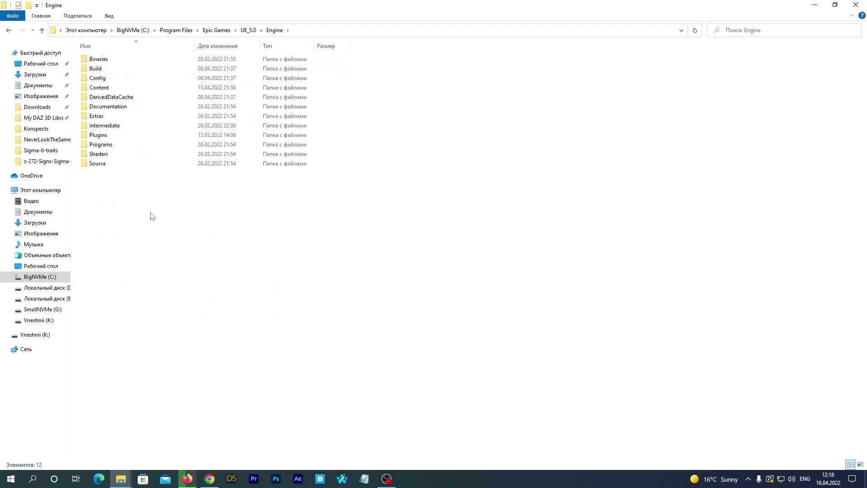
double_click(101, 136)
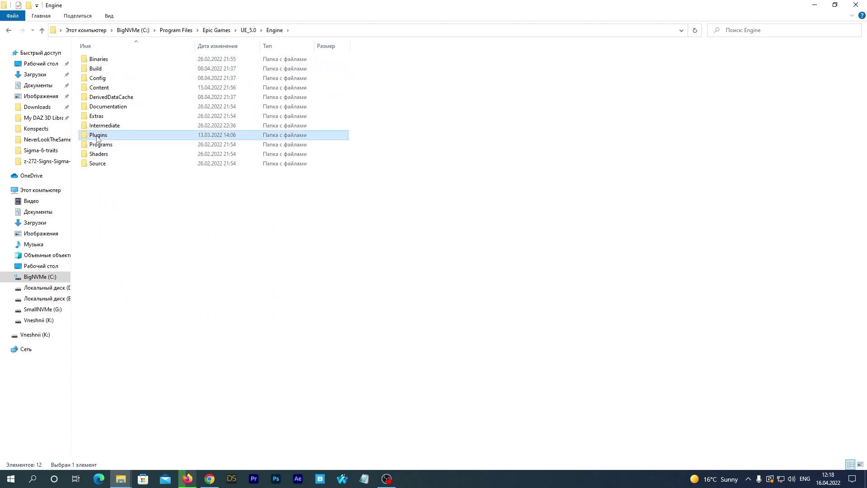
Paste the copied DazToUnreal folder into the engine's Plugins folder, replacing the existing files.
right_click(424, 183)
left_click(452, 246)
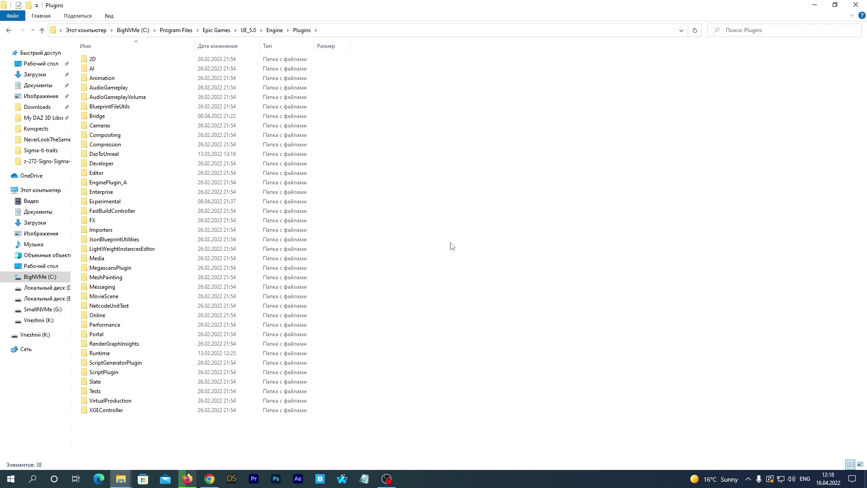
left_click(244, 177)
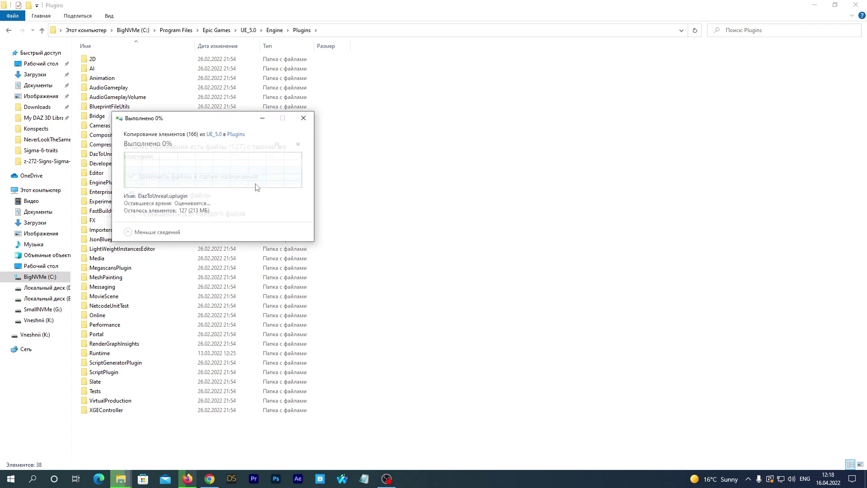
left_click(121, 478)
Open Epic Games Launcher and launch Unreal Engine 5.0.0.
left_click(34, 479)
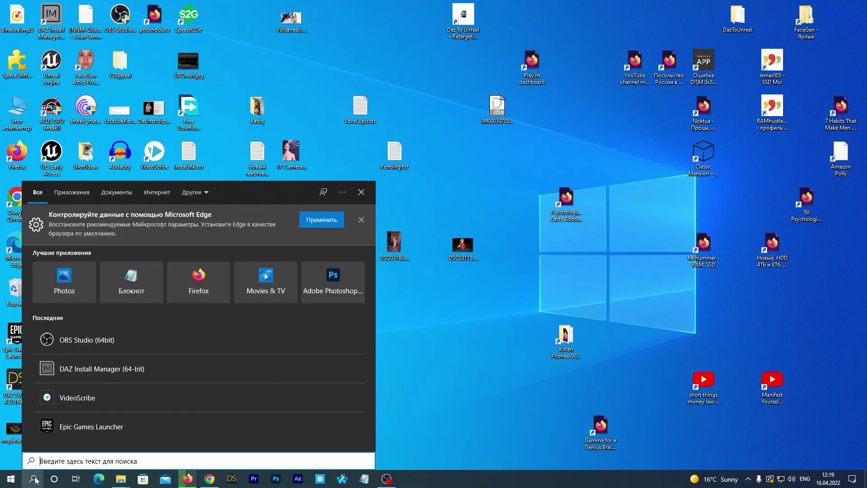
left_click(52, 427)
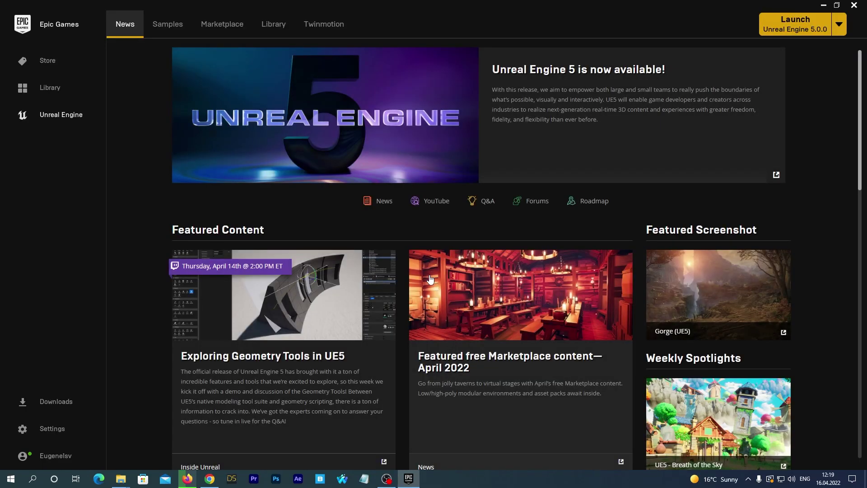
left_click(776, 30)
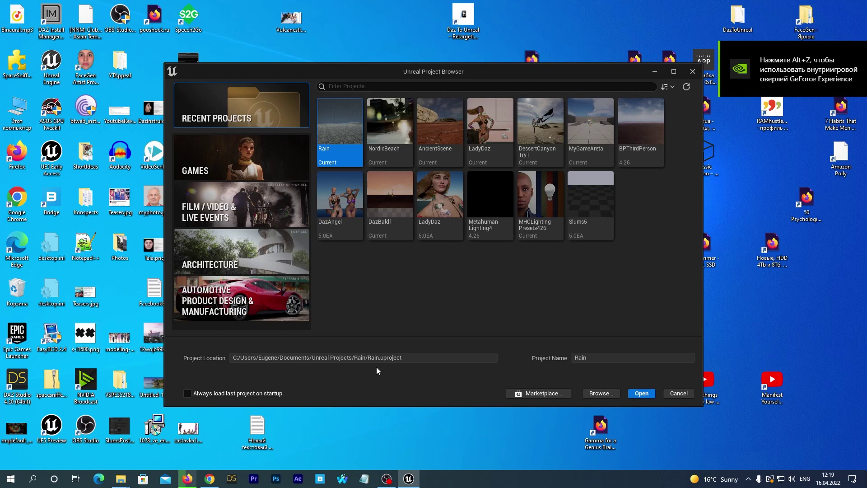
Create a Third Person game project named DazToUnrela5 with Raytracing enabled.
left_click(261, 161)
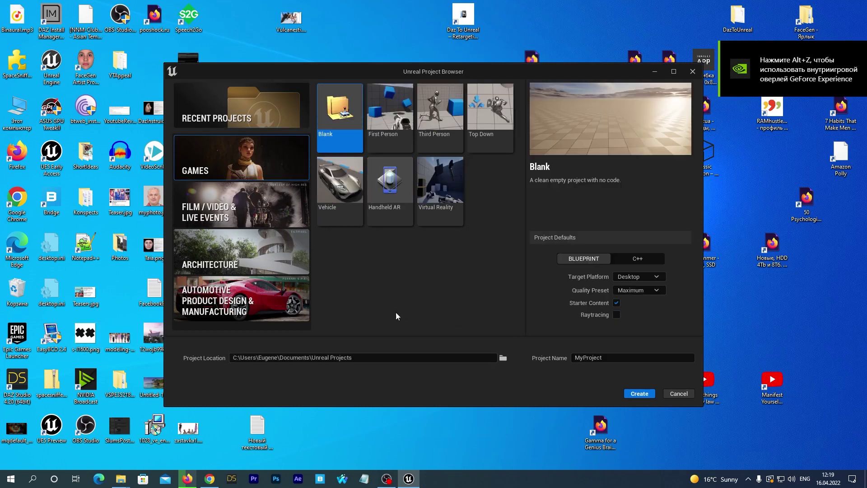
left_click(437, 116)
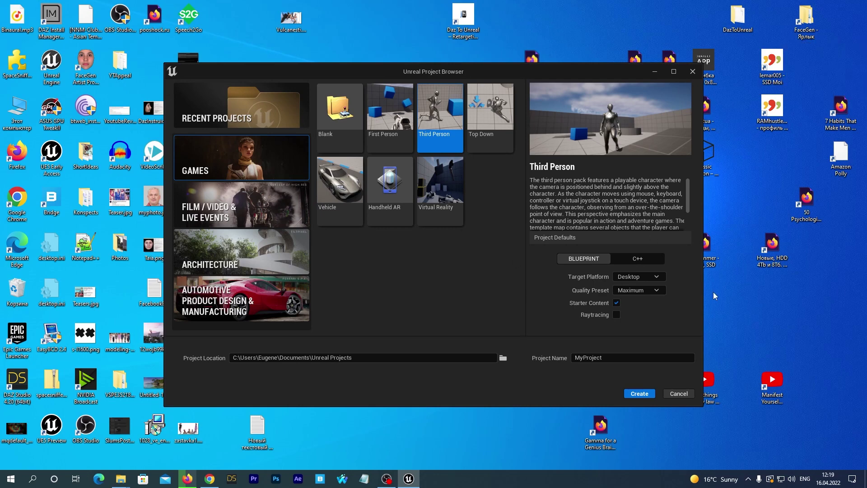
left_click(615, 314)
double_click(608, 357)
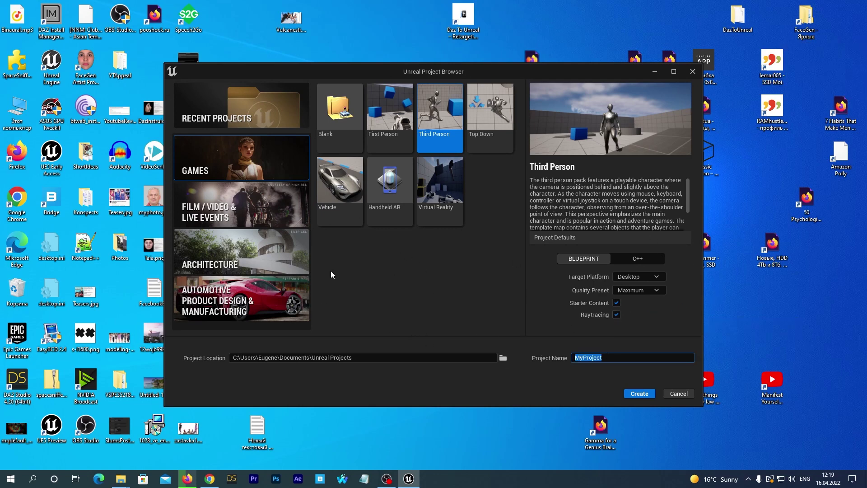
type("DazToUnrela5")
left_click(637, 395)
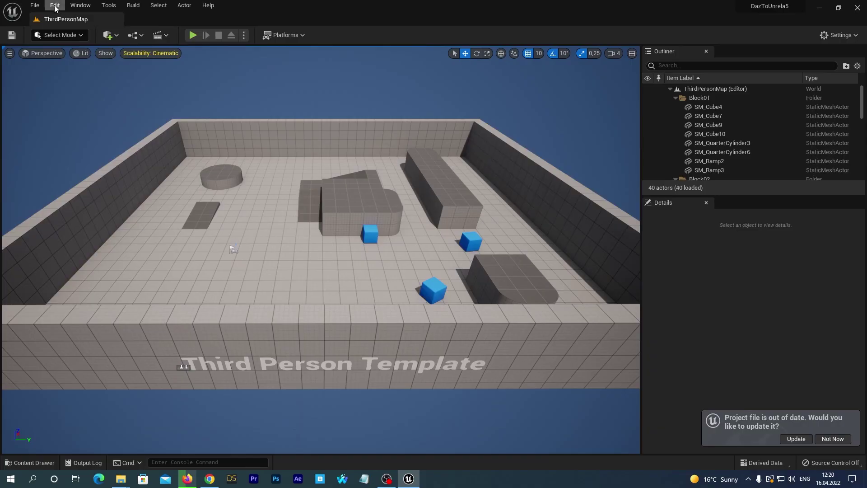
Find the DazToUnreal plugin by filtering for "daz", enable it and restart the editor.
left_click(55, 6)
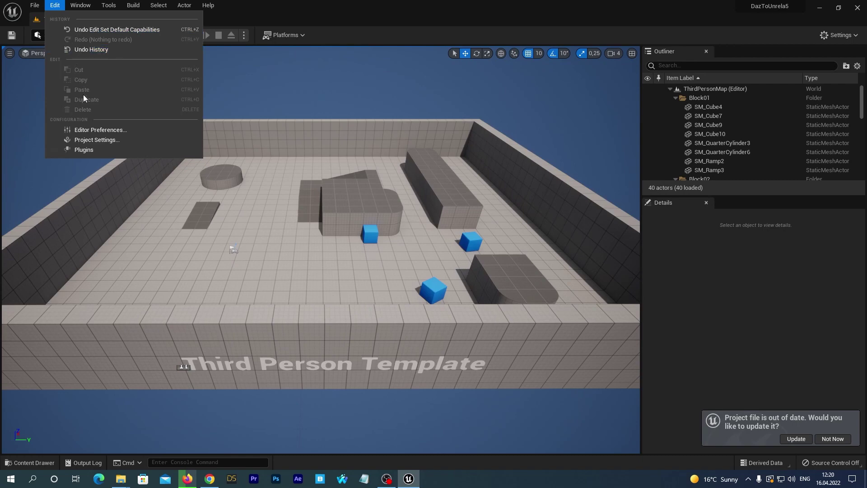
left_click(82, 148)
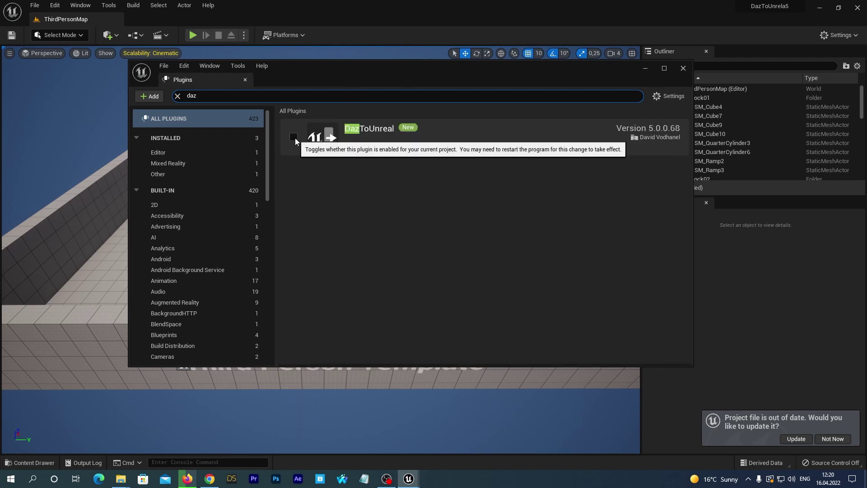
left_click(294, 137)
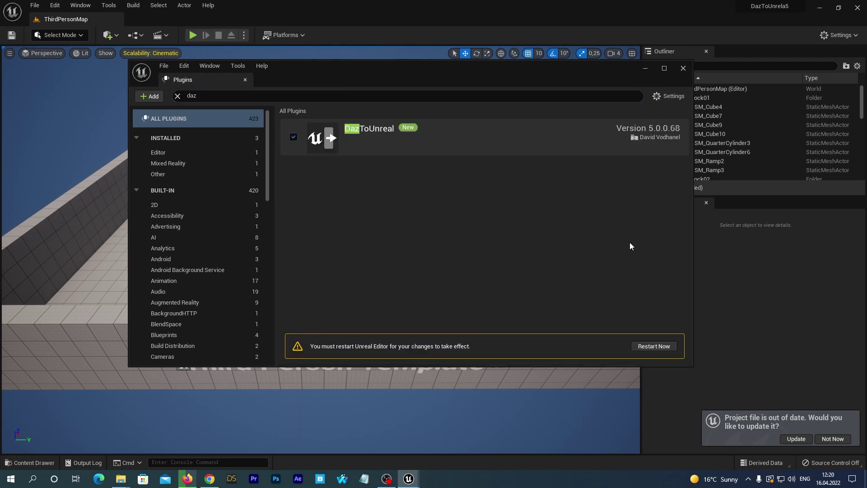
left_click(654, 346)
Enable Fix Bone Rotations on Import and Zero Root Rotation on Import in the project's Daz to Unreal Settings.
left_click(55, 5)
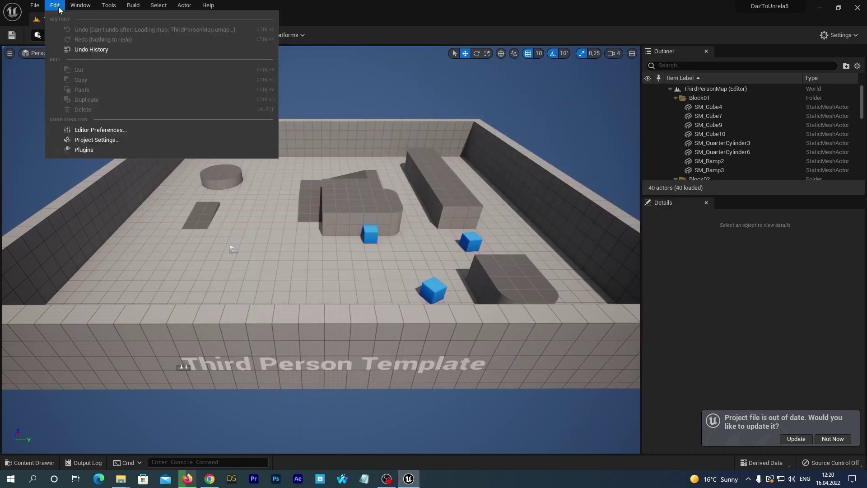
left_click(85, 141)
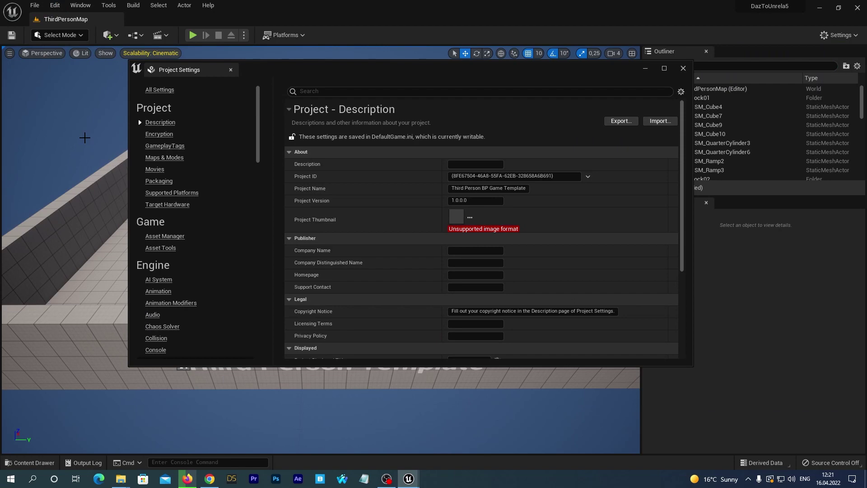
scroll(197, 192, "down", 15)
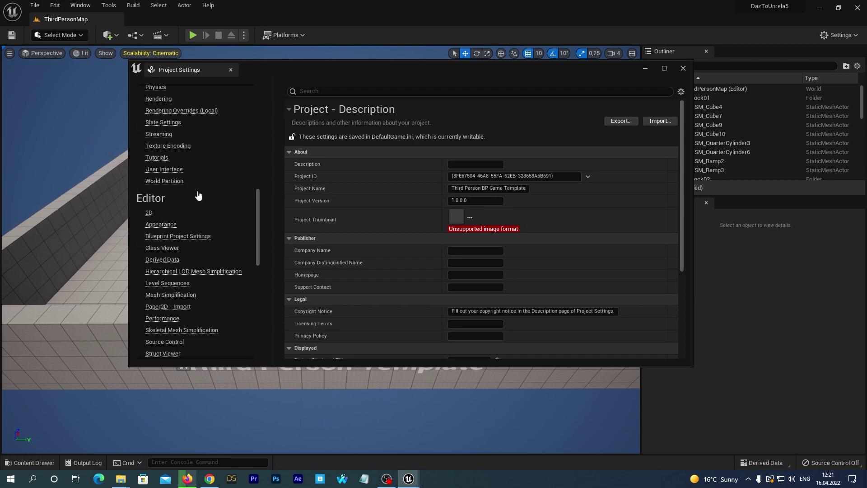
scroll(198, 194, "down", 5)
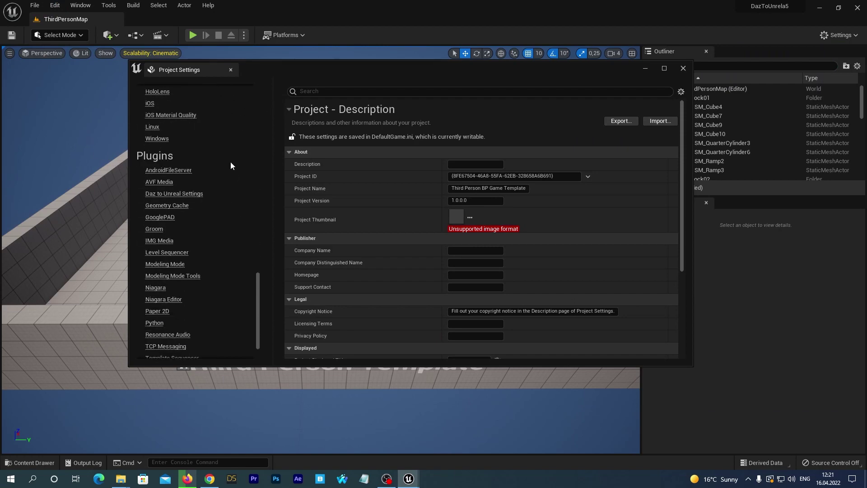
left_click(148, 195)
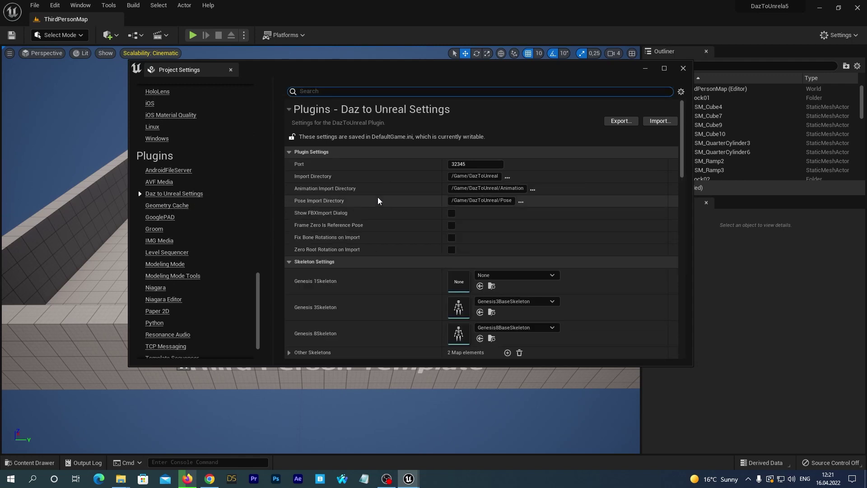
left_click(452, 237)
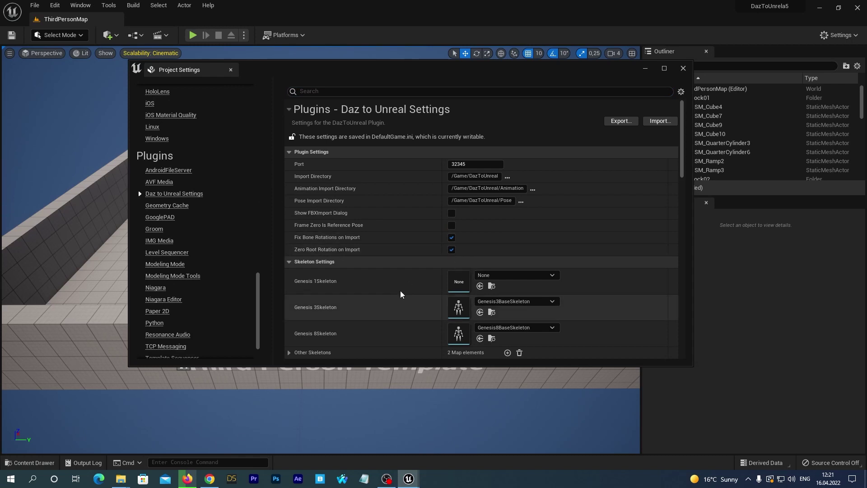
Close the project settings, switch to DAZ Studio and frame the tattooed character from the front.
left_click(683, 69)
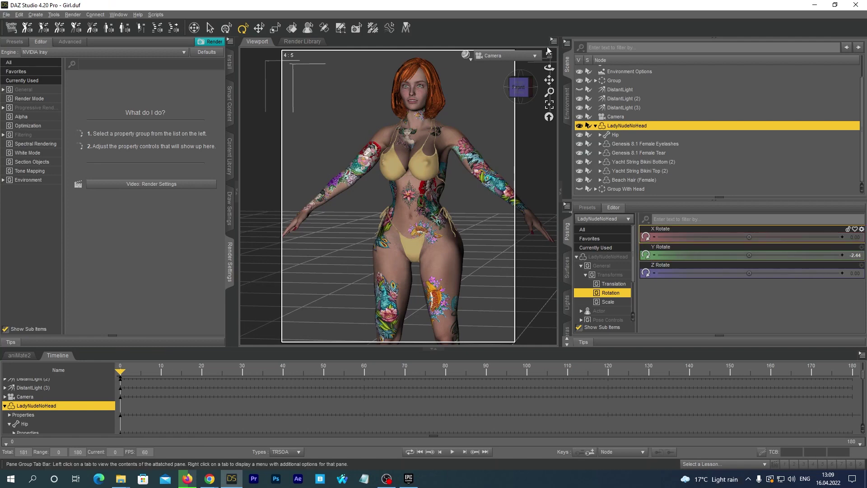
left_click_drag(549, 68, 363, 102)
key("ctrl+f")
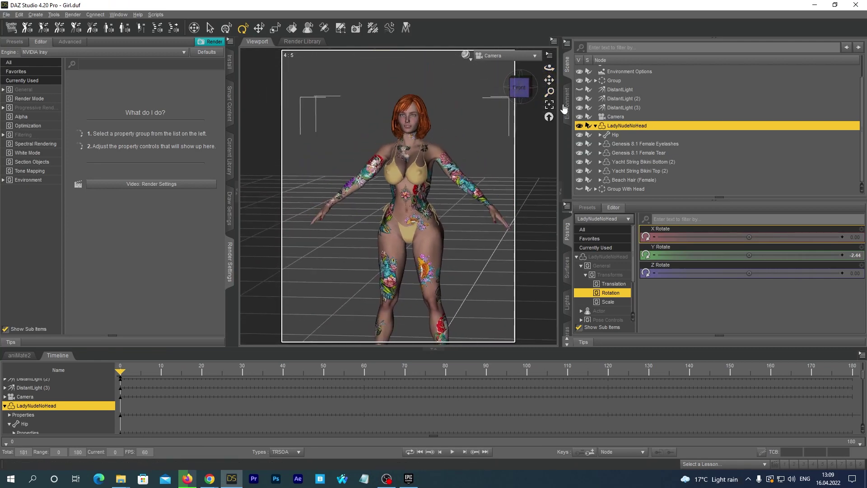
left_click_drag(548, 68, 632, 63)
left_click_drag(549, 68, 554, 66)
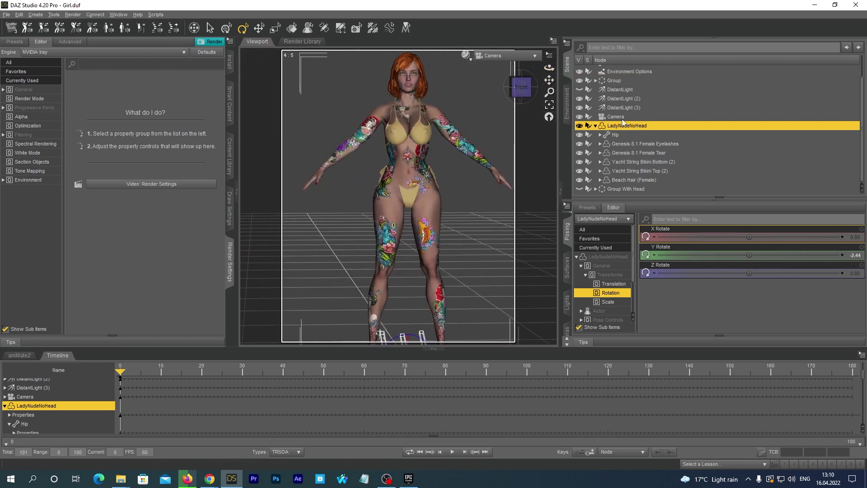
Select the LadyNudeNoHead figure in the scene and open the Daz to Unreal transfer settings for it.
double_click(603, 127)
left_click(699, 118)
left_click(624, 127)
double_click(605, 128)
left_click(696, 116)
left_click(627, 125)
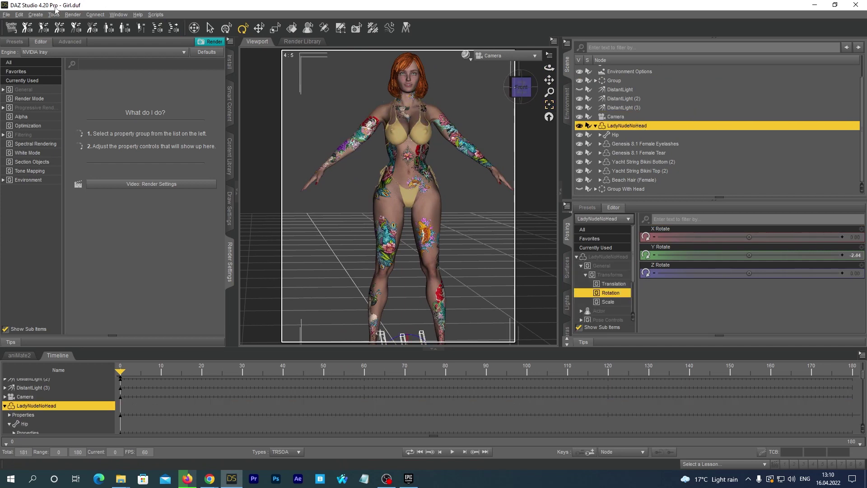
left_click(6, 14)
mouse_move(28, 131)
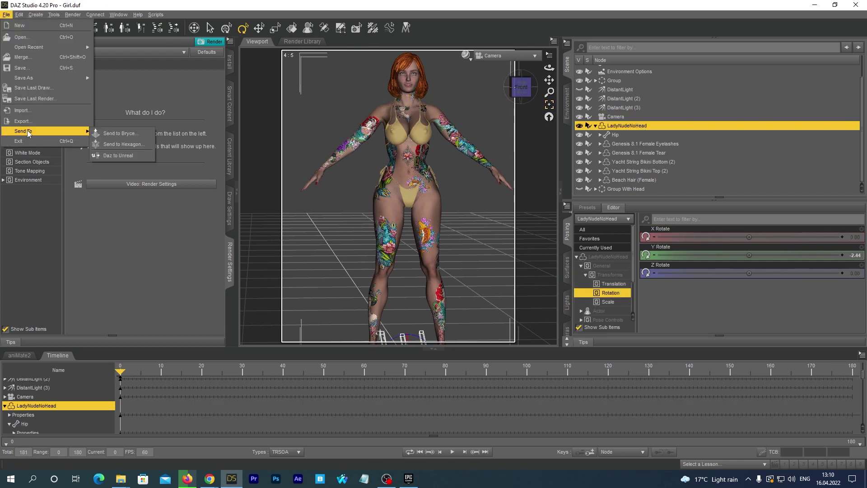
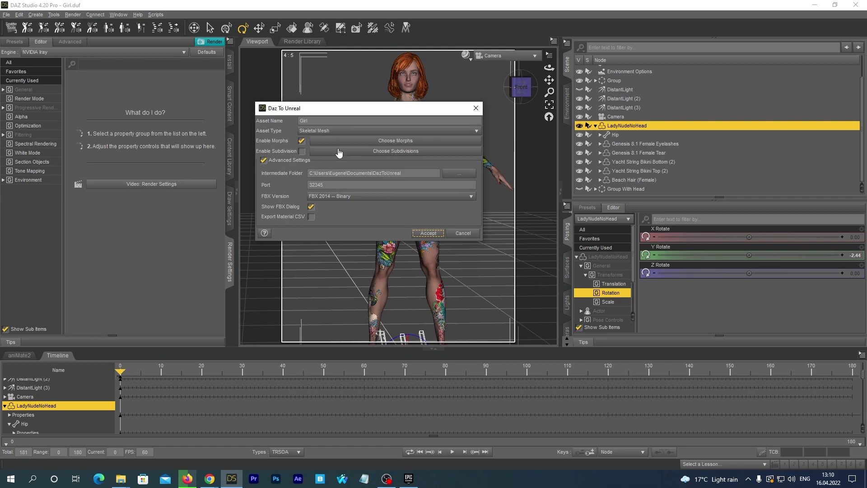
Open the morph selection and remove all morphs from the export list.
left_click(368, 143)
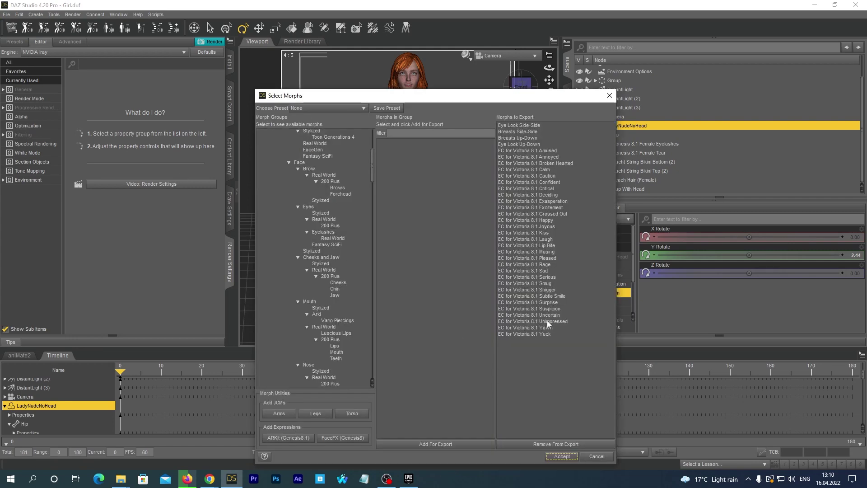
left_click(530, 125)
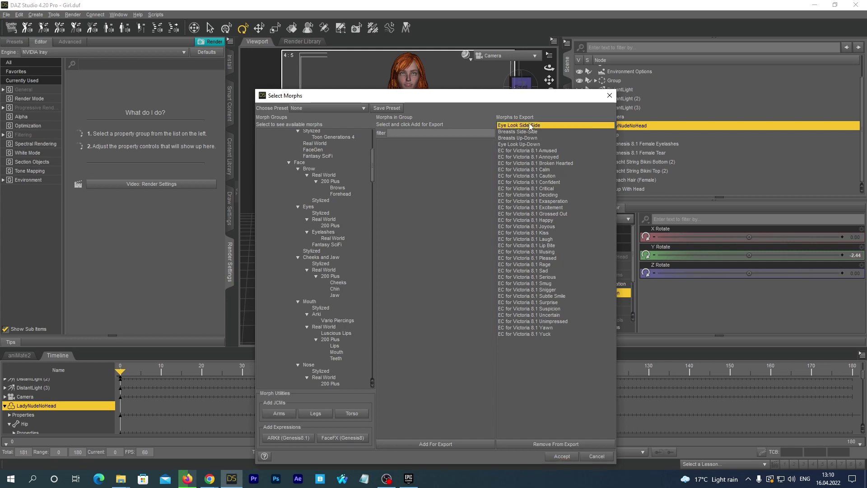
left_click(533, 333, "shift")
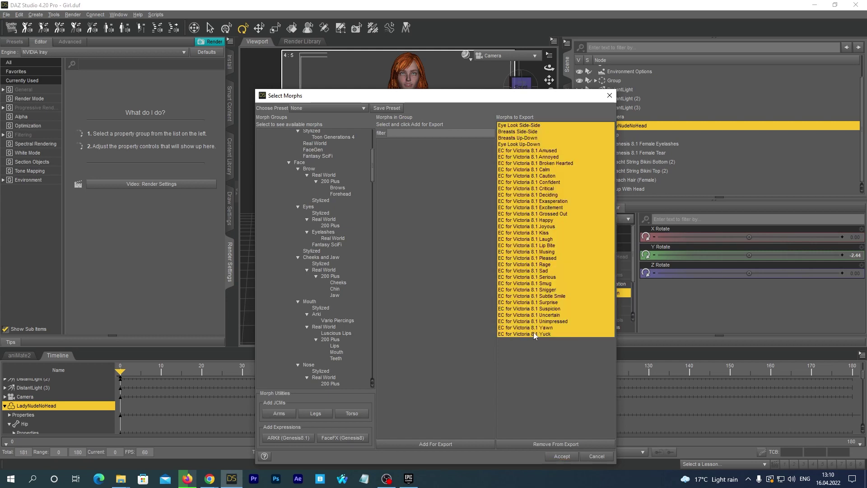
left_click(533, 445)
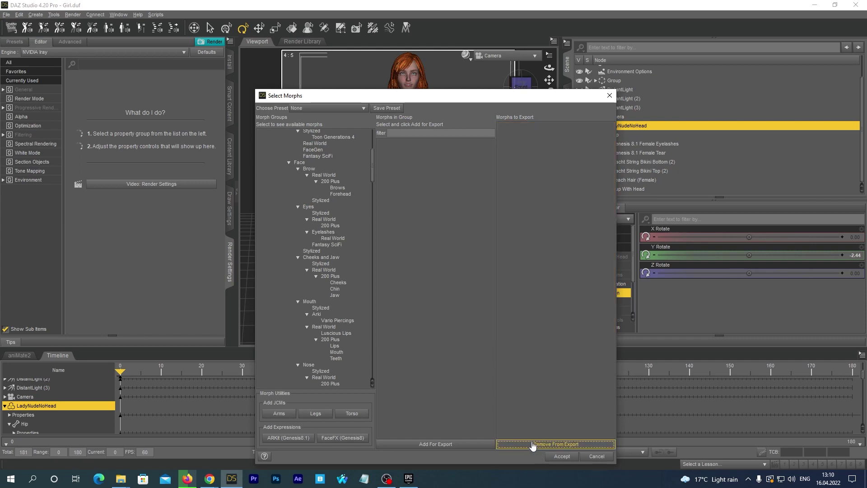
Filter LadyNudeNoHead's morphs by "side-side" and add Breasts Side-Side and Eye Look Side-Side for export.
left_click(437, 131)
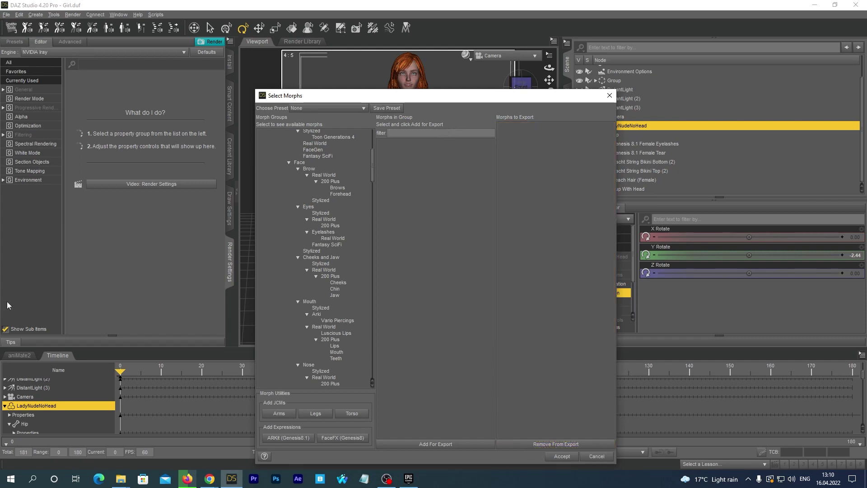
type("side-side")
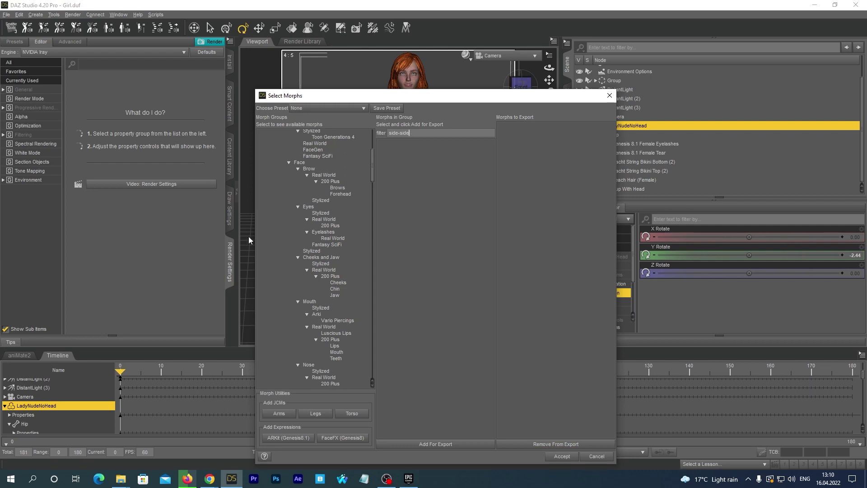
scroll(301, 215, "up", 8)
left_click(275, 134)
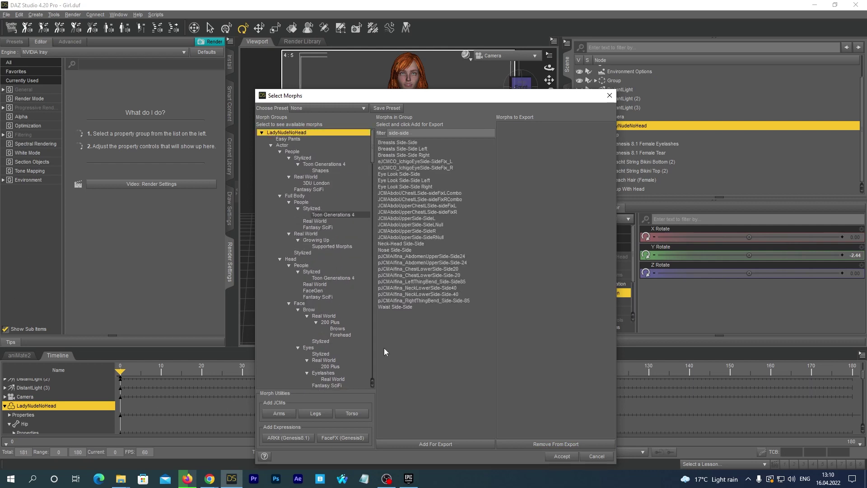
left_click(408, 143)
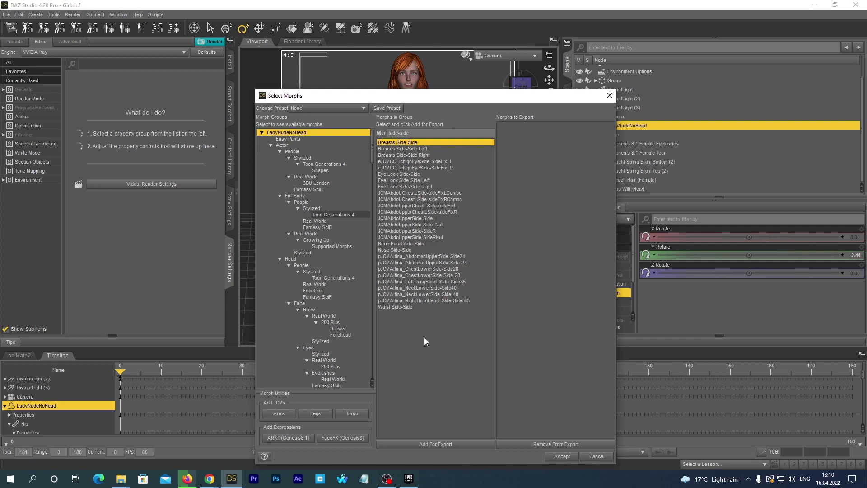
left_click(415, 174, "ctrl")
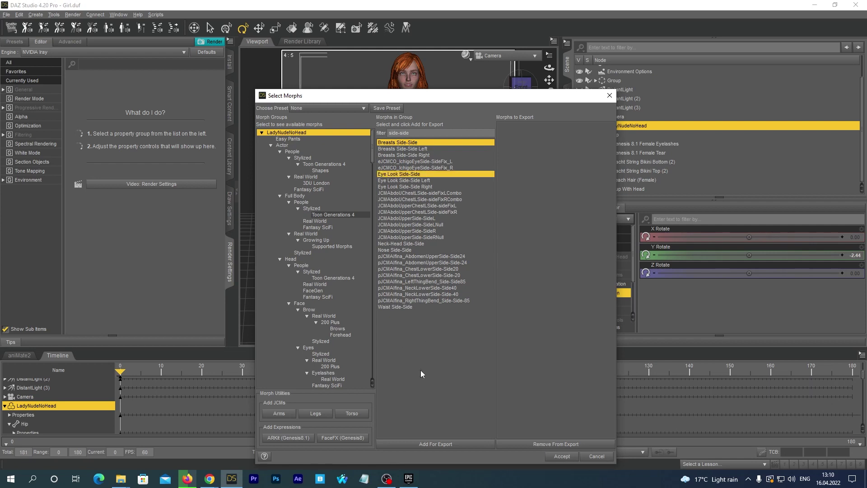
left_click(435, 444)
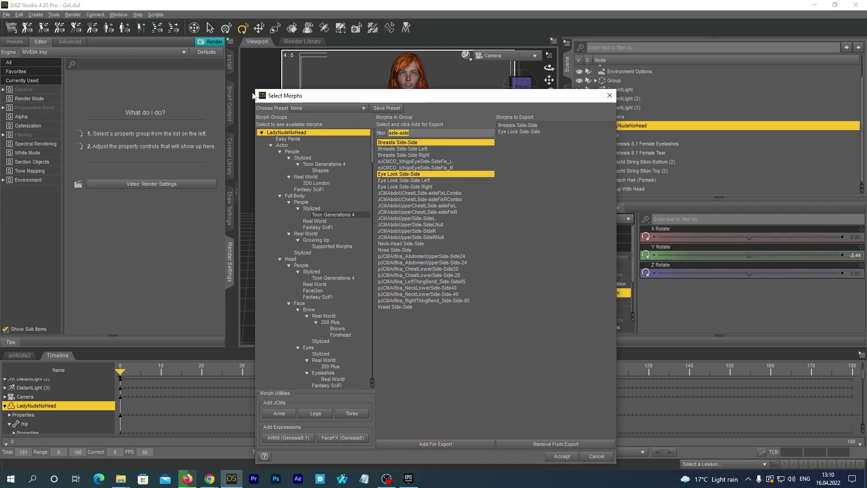
Filter the morphs by "up-down" and add Breasts Up-Down and Eye Look Up-Down for export.
type("up-down")
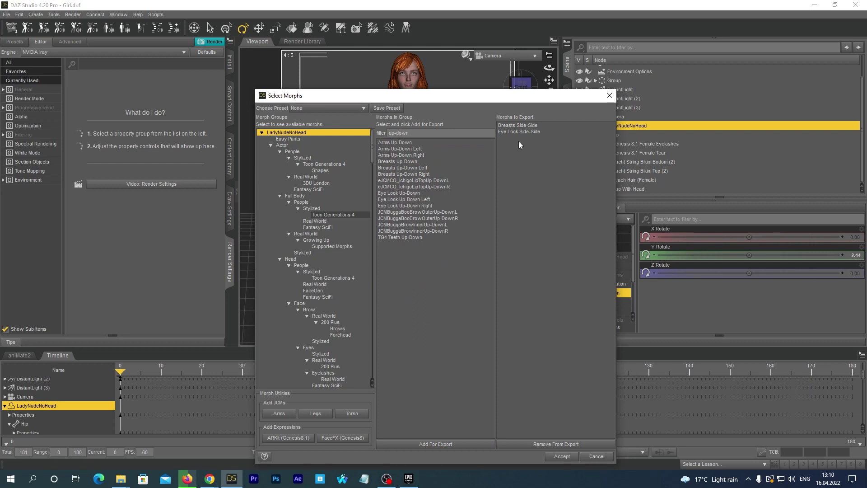
left_click(416, 163)
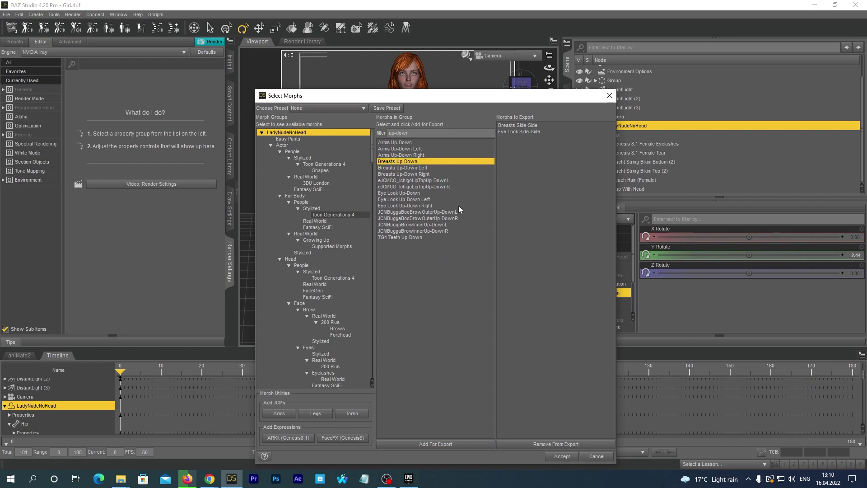
left_click(418, 193, "ctrl")
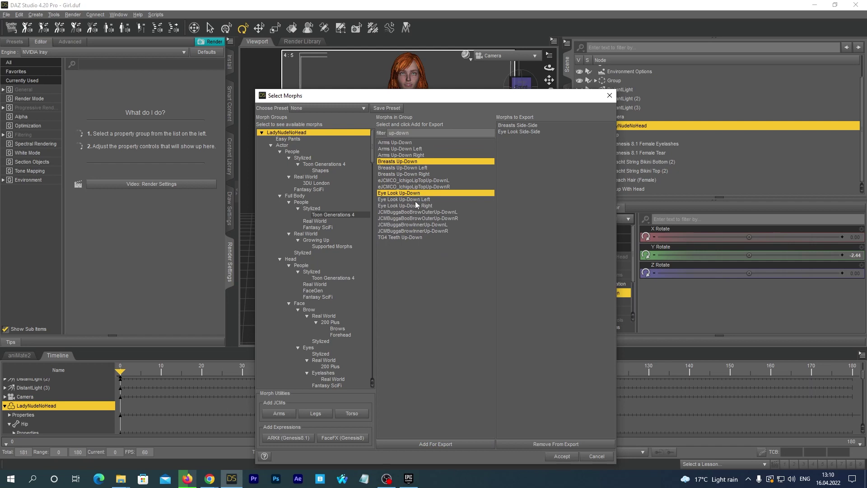
left_click(435, 444)
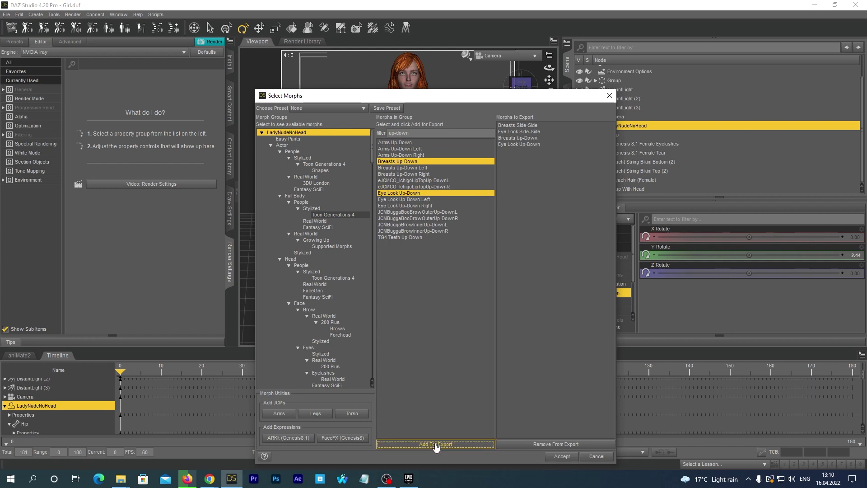
Add all Victoria 8.1 Expression Collection morphs, from Amused to Yuck, for export and accept the morph selection.
left_click(270, 145)
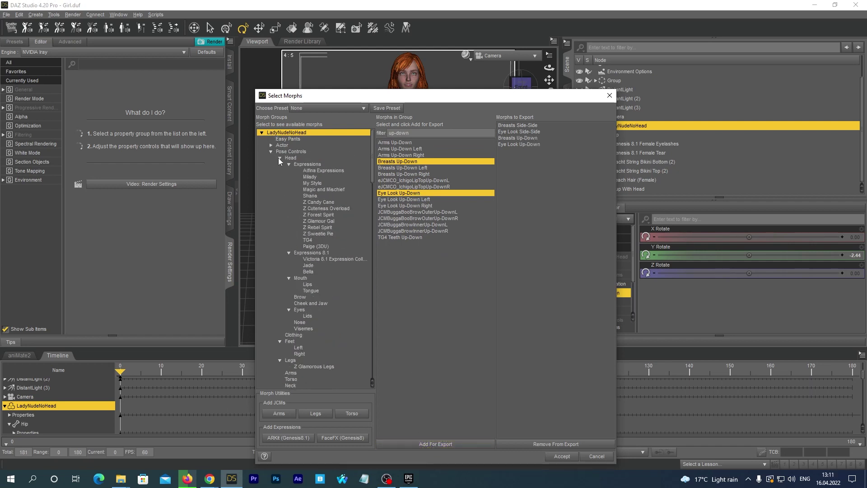
left_click(321, 259)
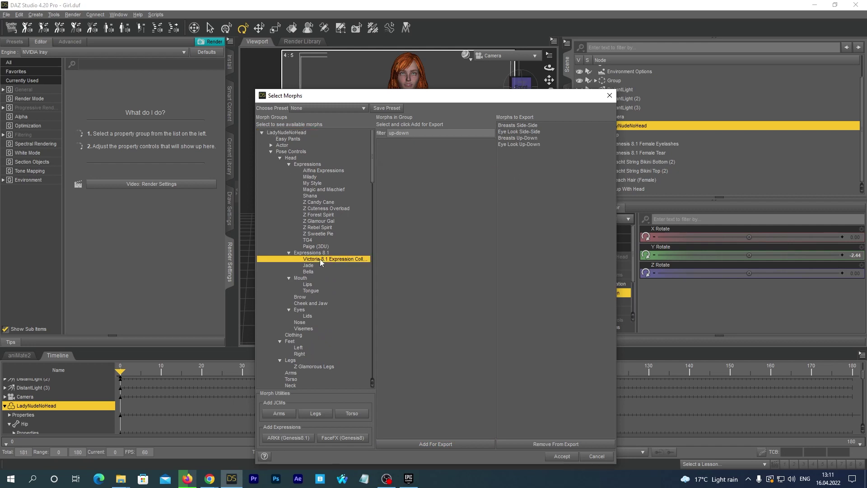
triple_click(434, 132)
key("BackSpace")
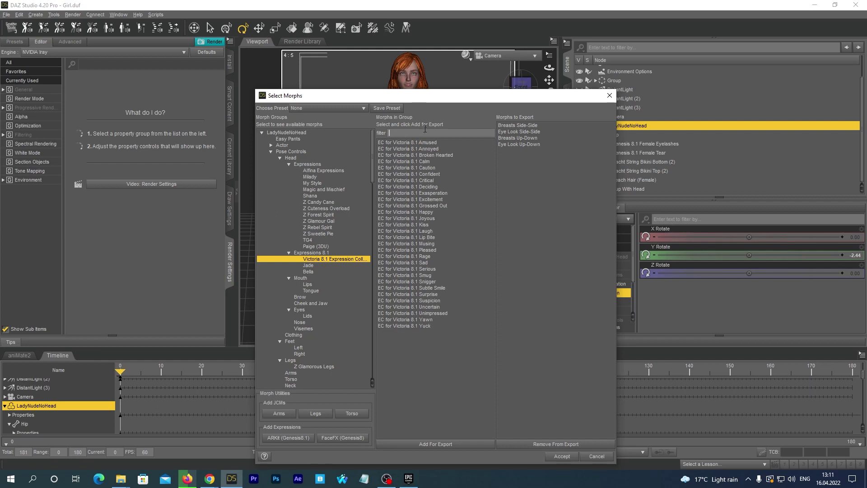
left_click(421, 143)
left_click(424, 326, "shift")
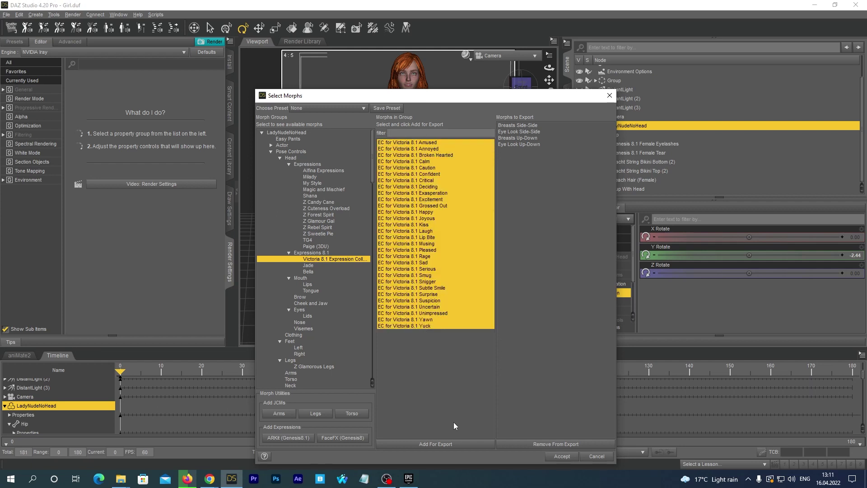
left_click(444, 445)
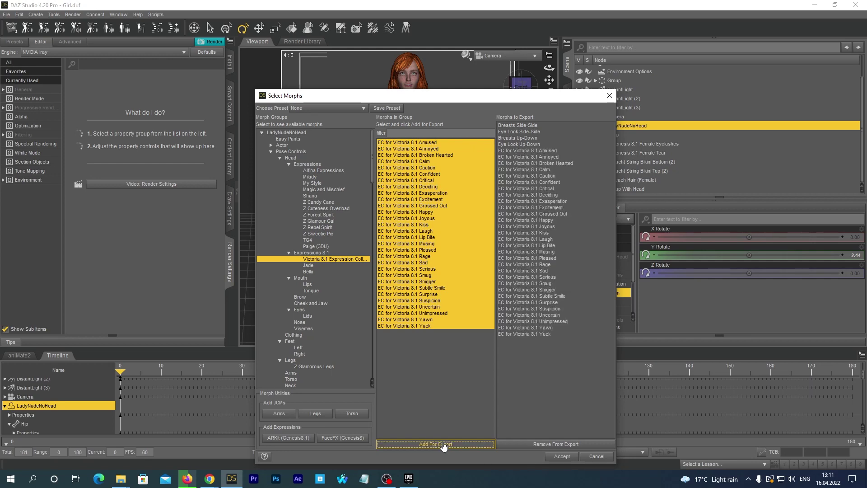
left_click(562, 456)
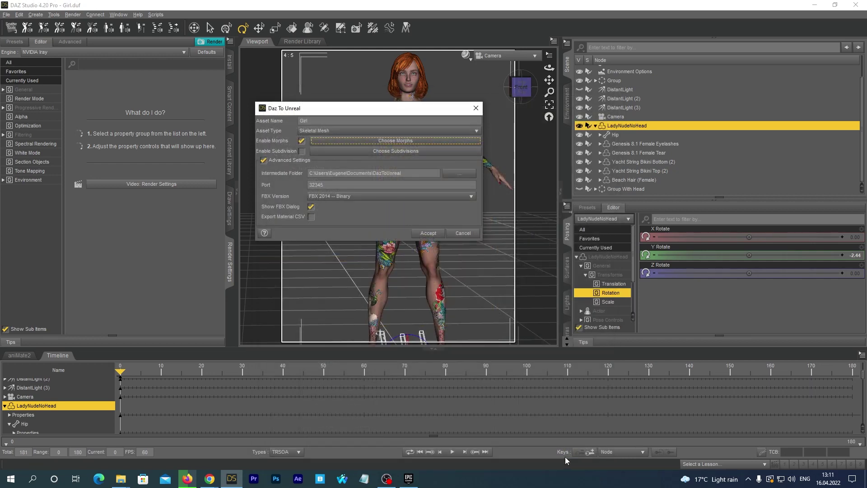
Send the figure to Unreal as skeletal mesh Girl, accepting the FBX 2014 -- Binary export options with Animations off.
double_click(303, 121)
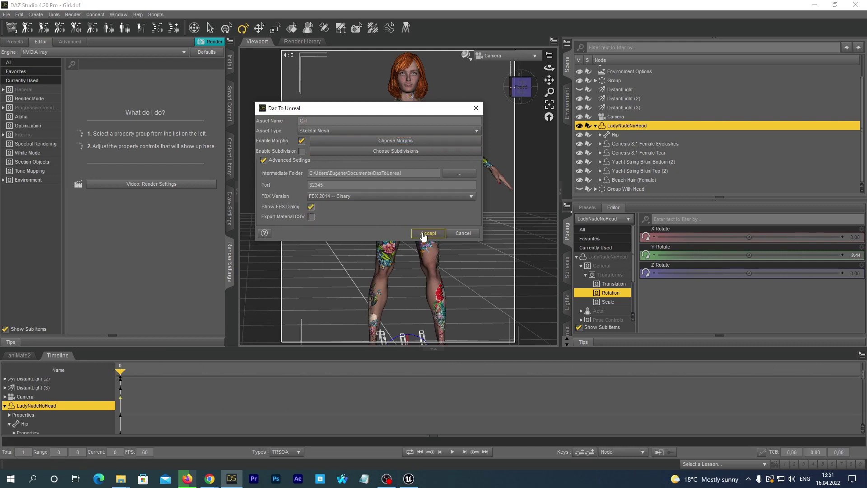
left_click(425, 234)
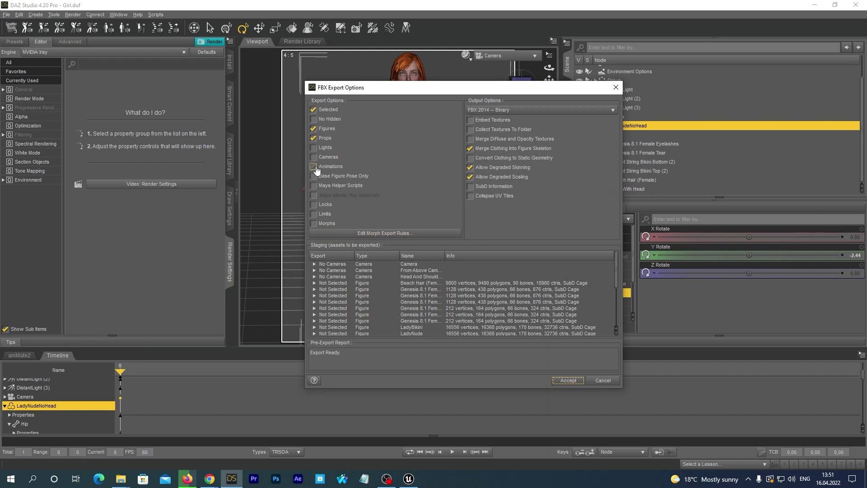
left_click(391, 168)
left_click(567, 381)
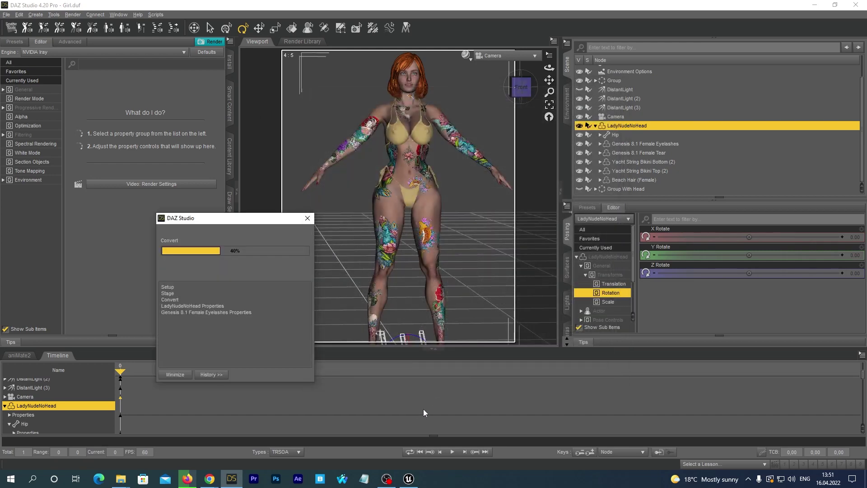
Switch to Unreal Editor and close the FBX import message log and the floating content browser.
left_click(409, 478)
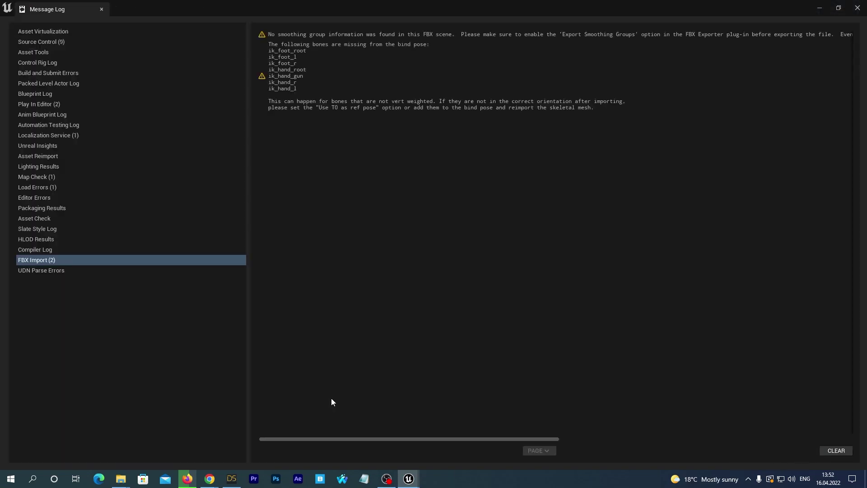
left_click(857, 10)
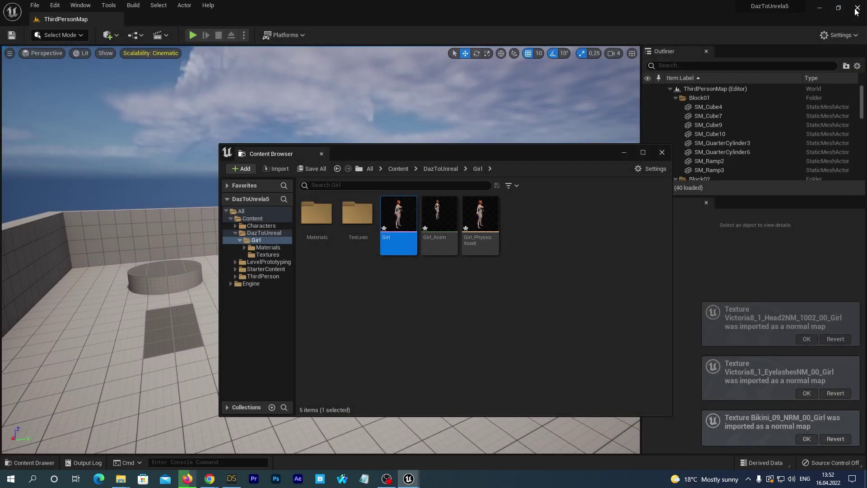
left_click(663, 154)
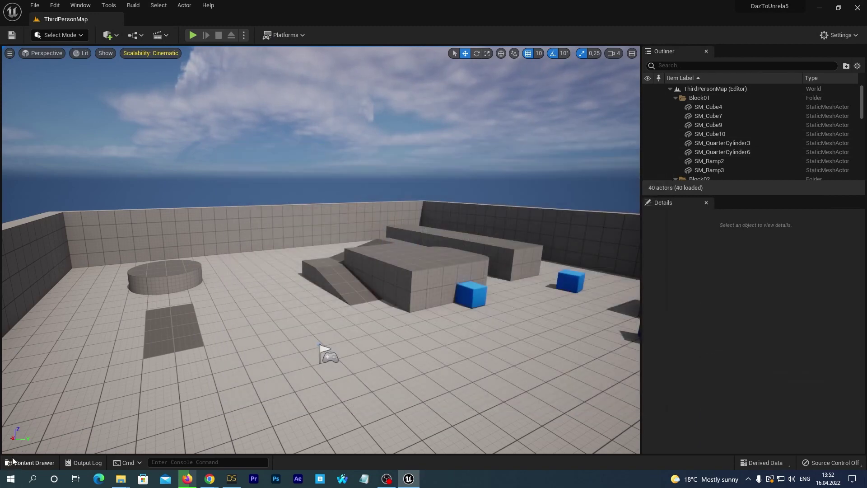
Open the Girl folder inside the project's DazToUnreal content folder.
left_click(29, 463)
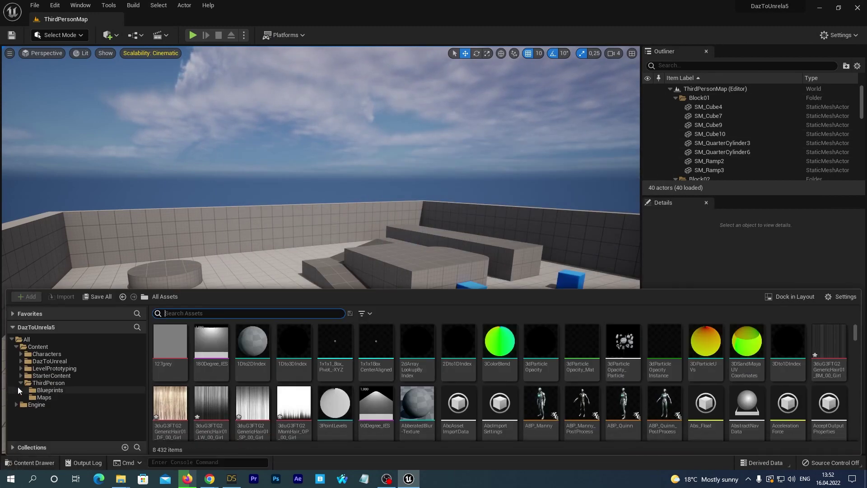
left_click(20, 361)
left_click(33, 369)
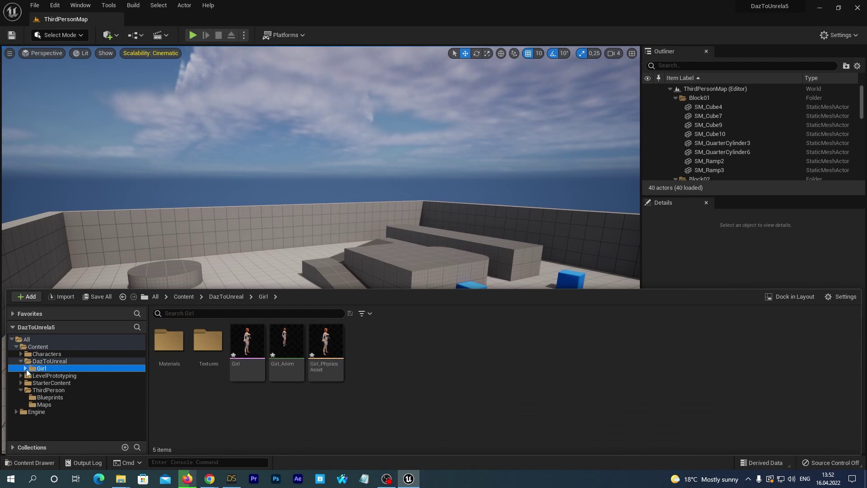
mouse_move(250, 337)
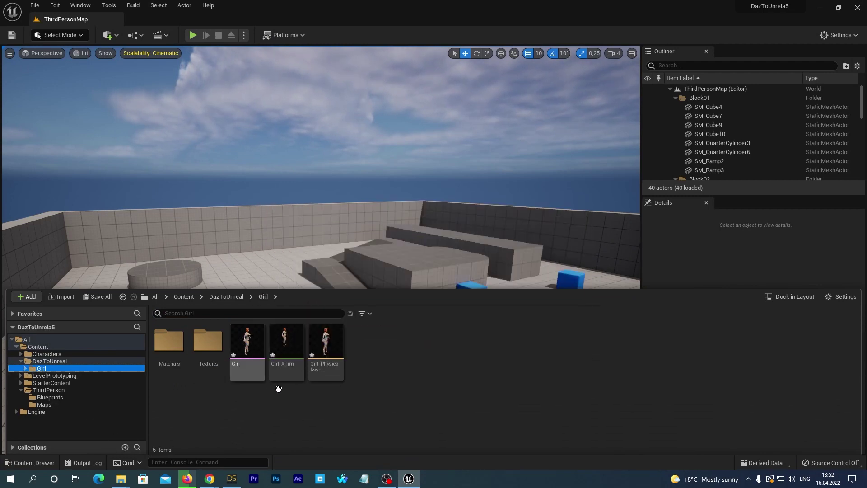
Delete the Girl_Anim asset and open the Girl skeletal mesh's skeleton for editing.
left_click(242, 402)
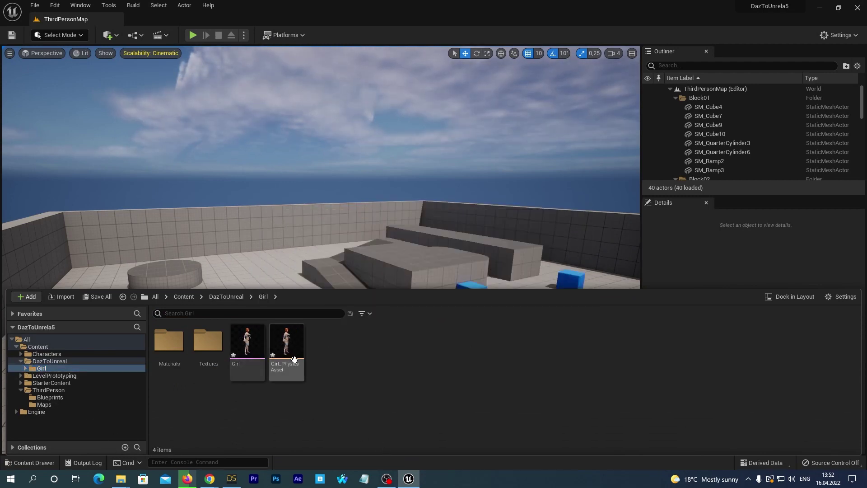
double_click(248, 346)
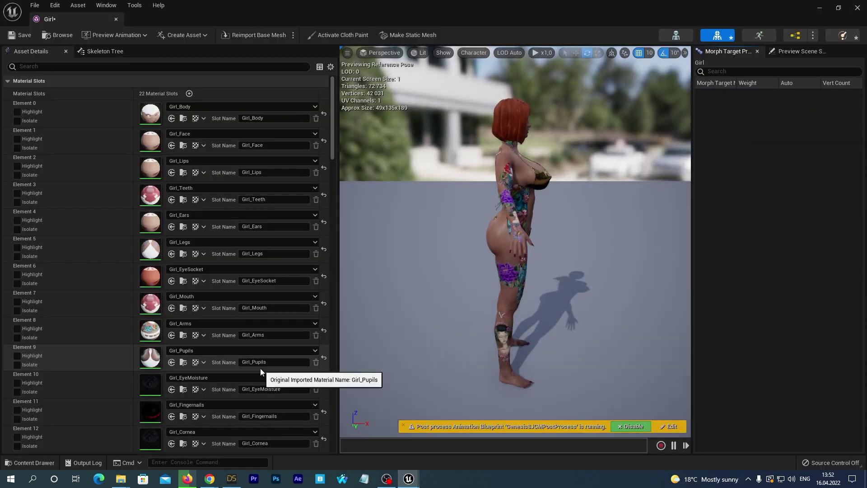
left_click(675, 36)
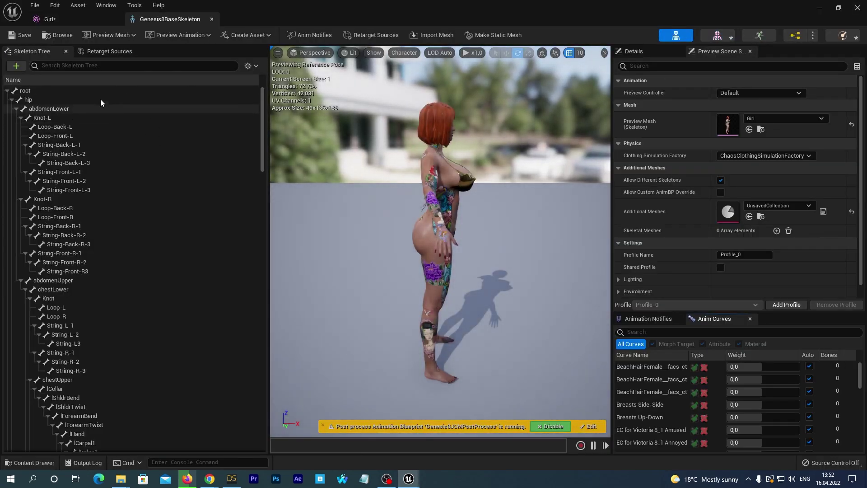
Show the skeleton tree's retargeting options, recursively set translation retargeting to Skeleton from the hip bone down, and save the skeleton.
left_click(256, 67)
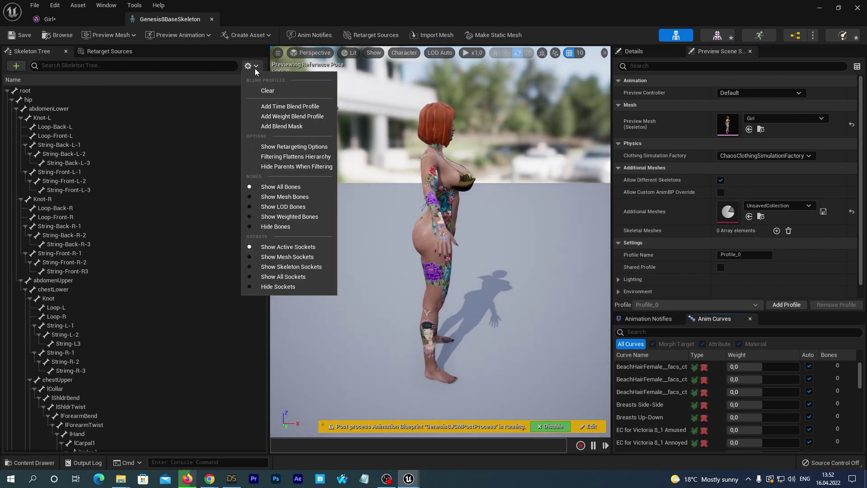
left_click(270, 147)
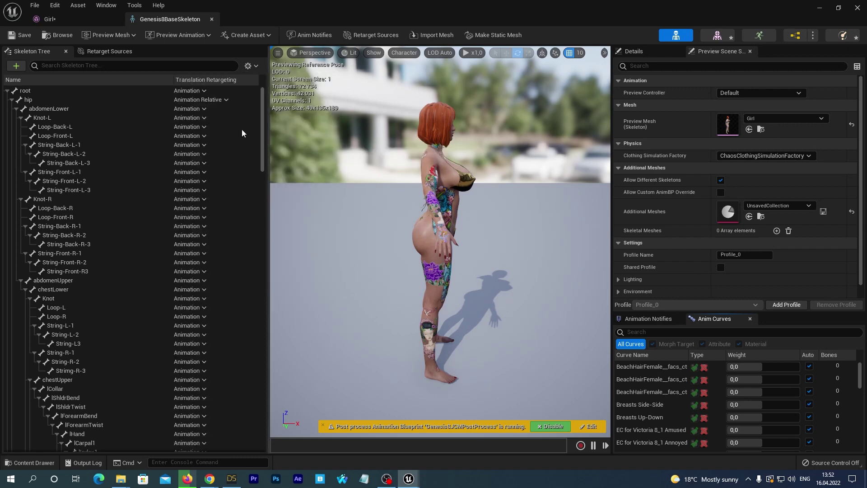
left_click(79, 102)
right_click(78, 102)
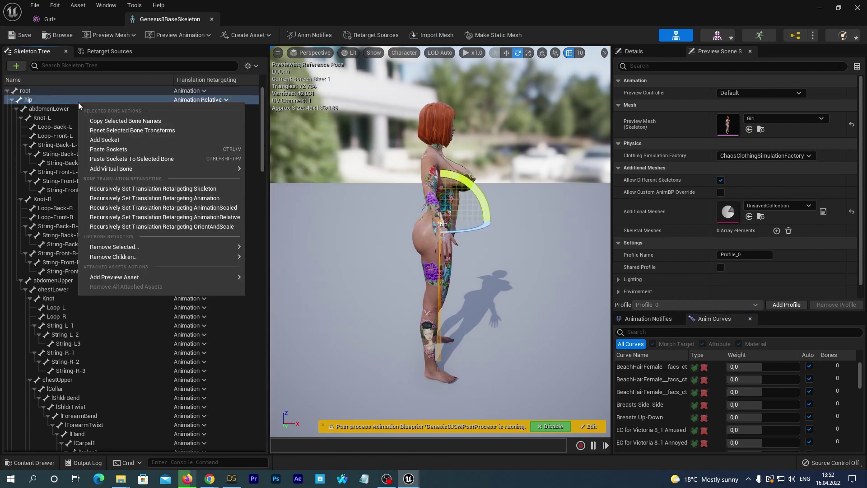
left_click(139, 190)
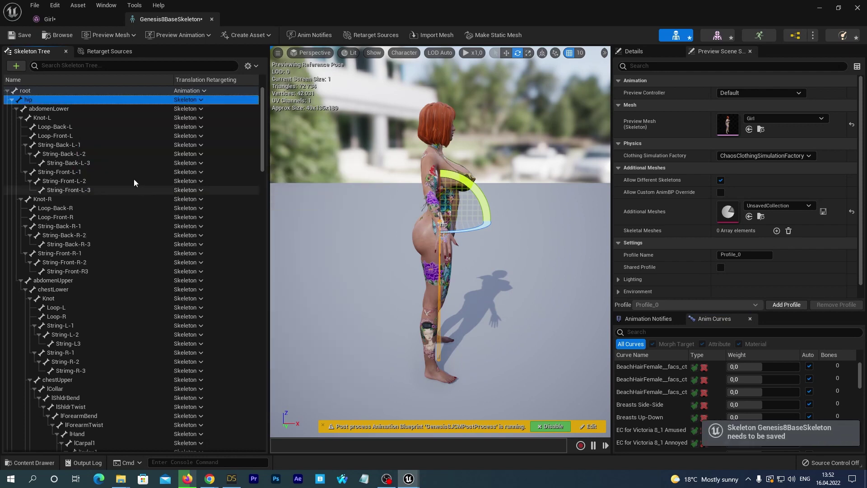
left_click(12, 38)
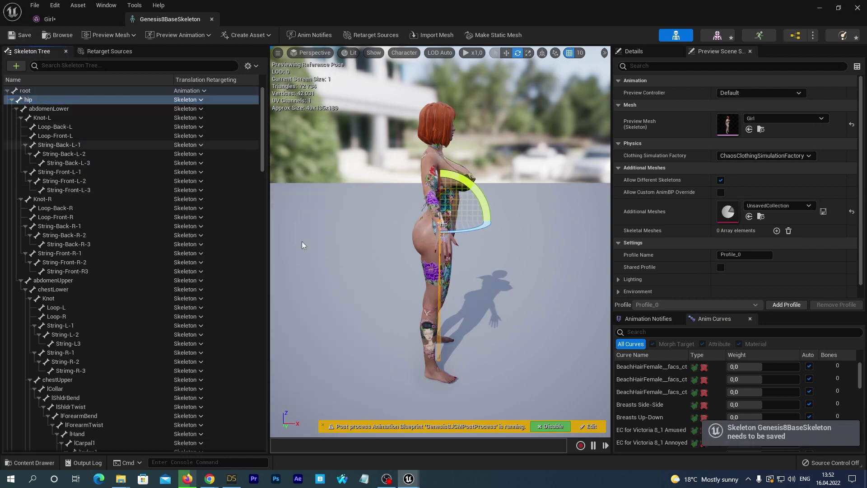
left_click_drag(300, 246, 497, 317)
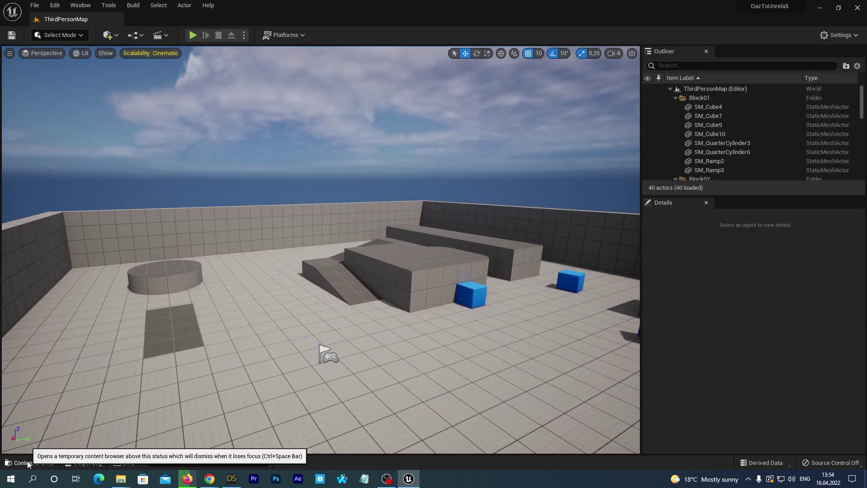
Open the Animations folder under Characters/Mannequins in the project content.
left_click(28, 463)
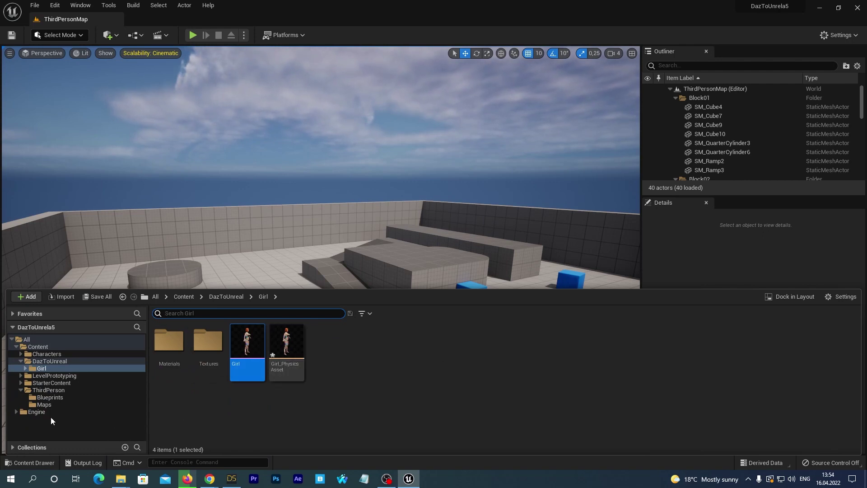
left_click(22, 355)
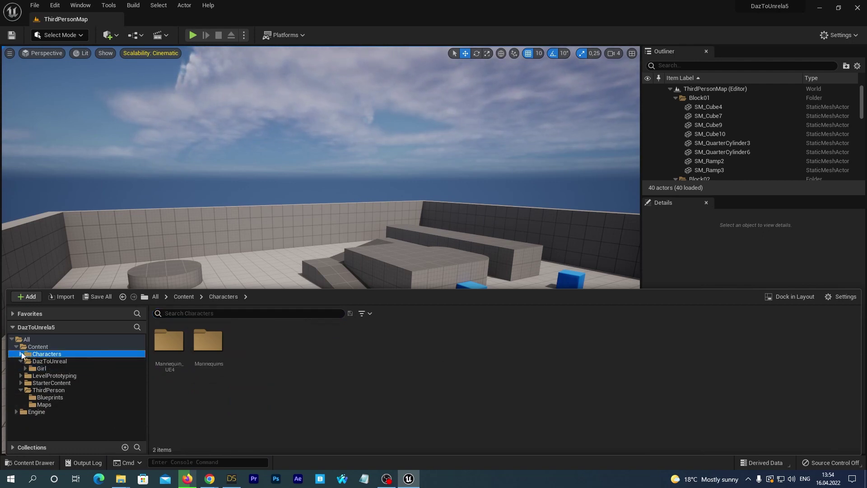
left_click(21, 354)
left_click(27, 369)
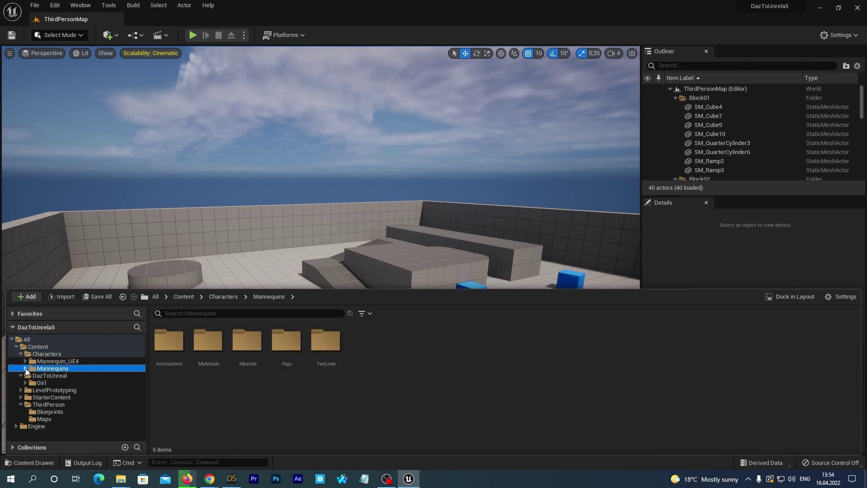
left_click(26, 369)
left_click(50, 375)
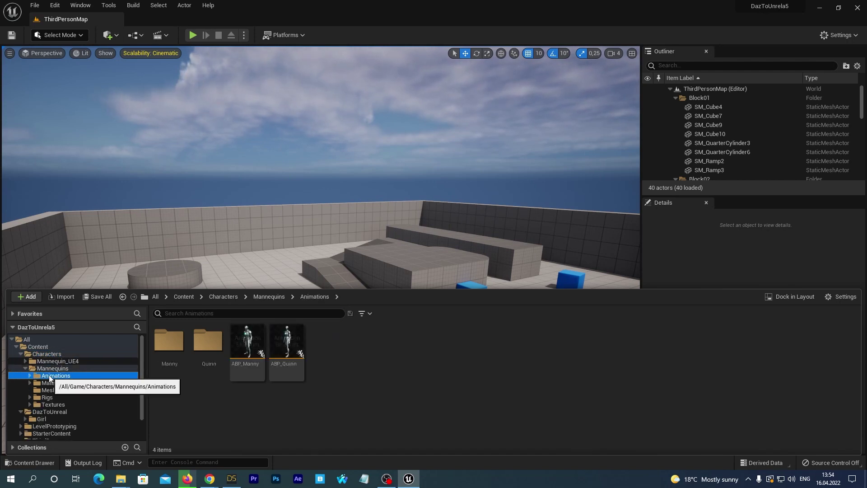
Set up duplicating and retargeting ABP_Manny with the G81FixRotZeroRootIKRetargeter retargeter and Girl as the target skeletal mesh.
left_click(247, 357)
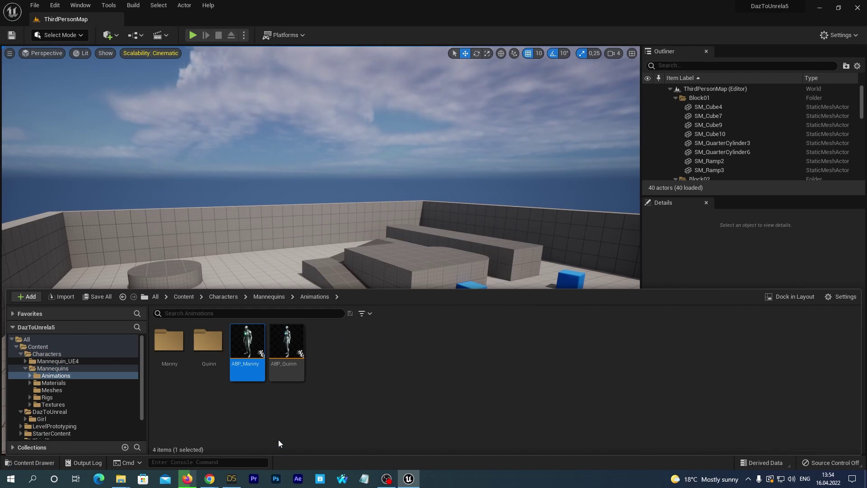
right_click(244, 350)
mouse_move(324, 149)
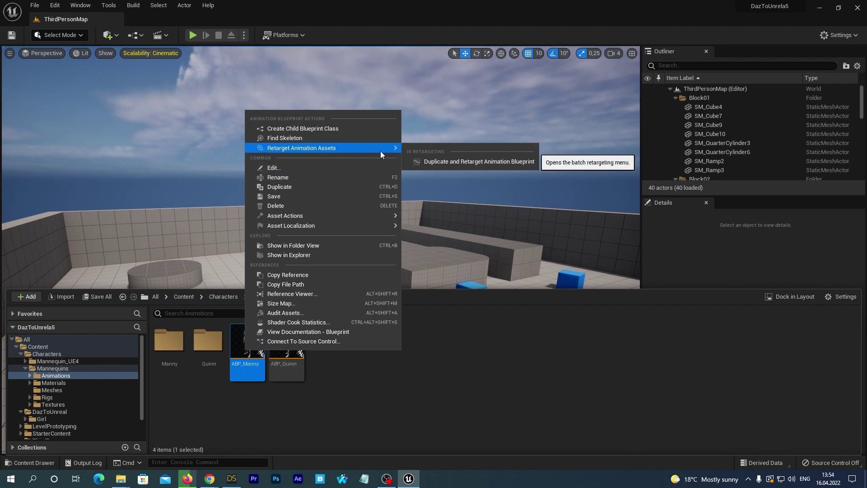
left_click(441, 162)
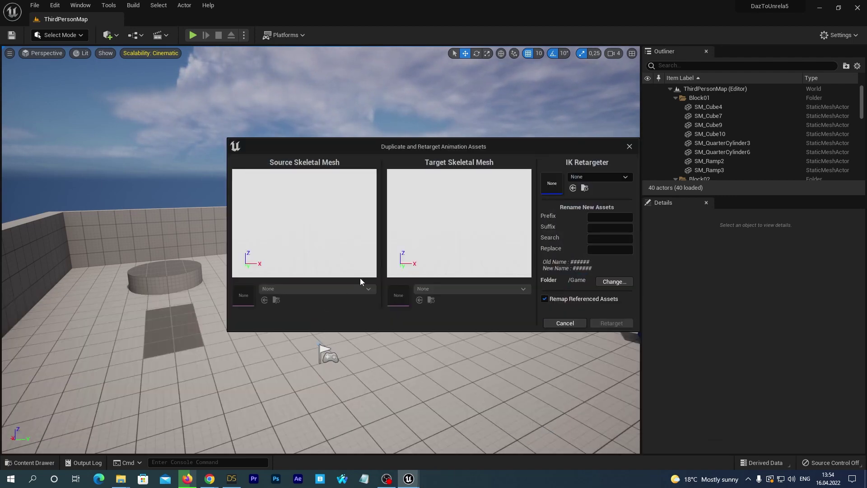
left_click(622, 178)
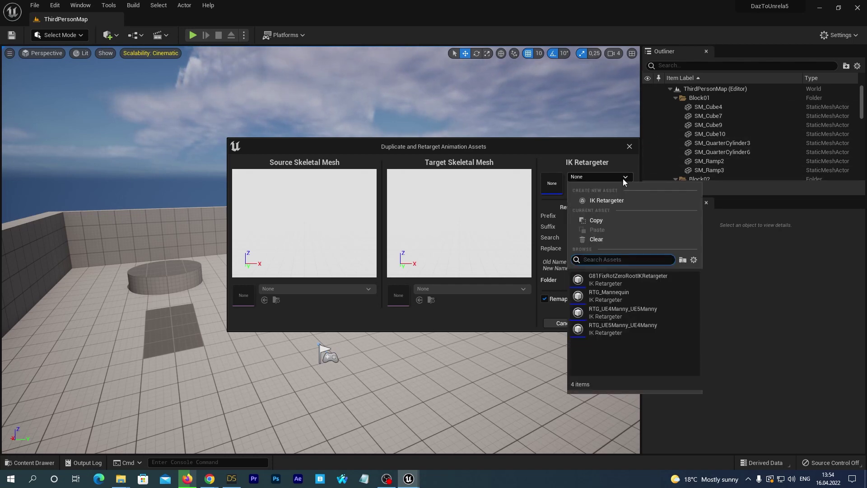
left_click(617, 277)
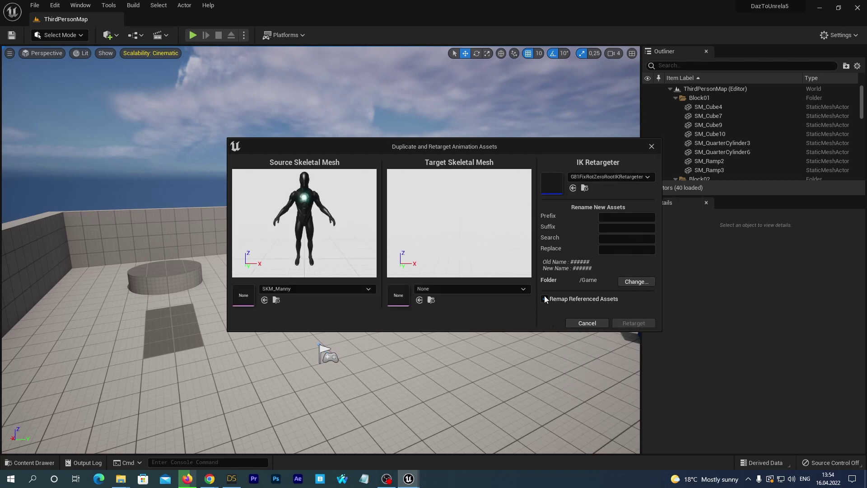
left_click(509, 292)
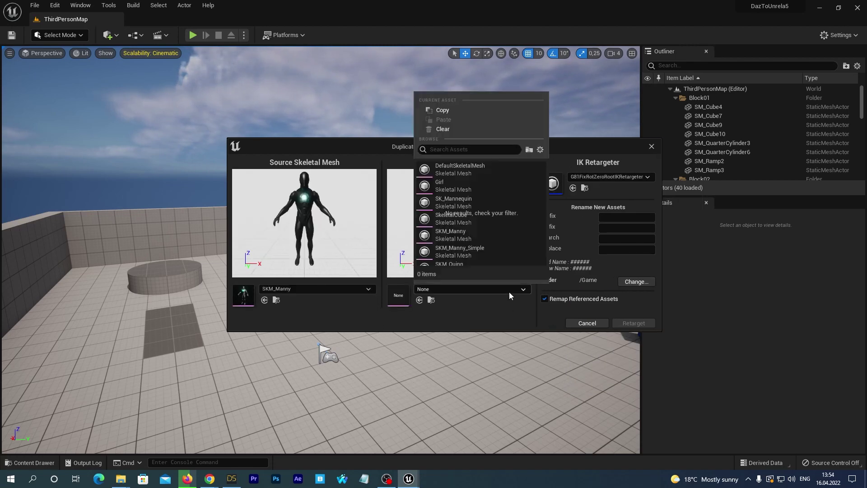
left_click(453, 184)
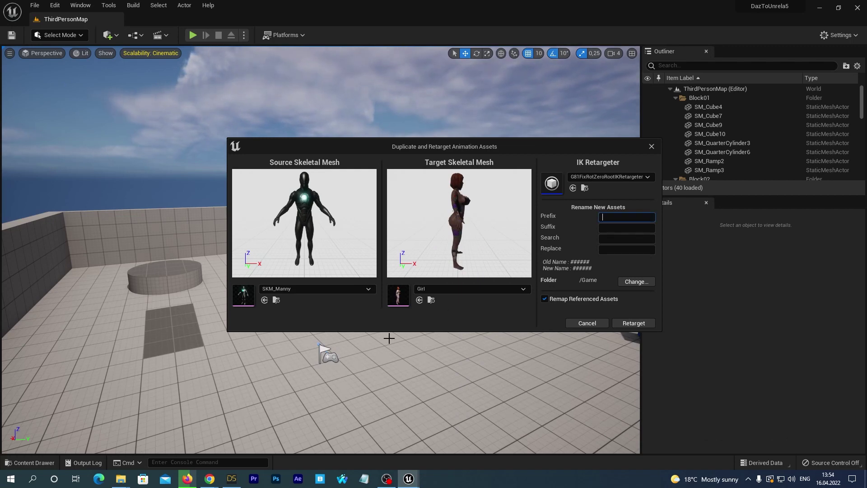
Retarget the animation assets into /Game with the prefix Girl, and replace the floating content browser with the content drawer.
type("Girl")
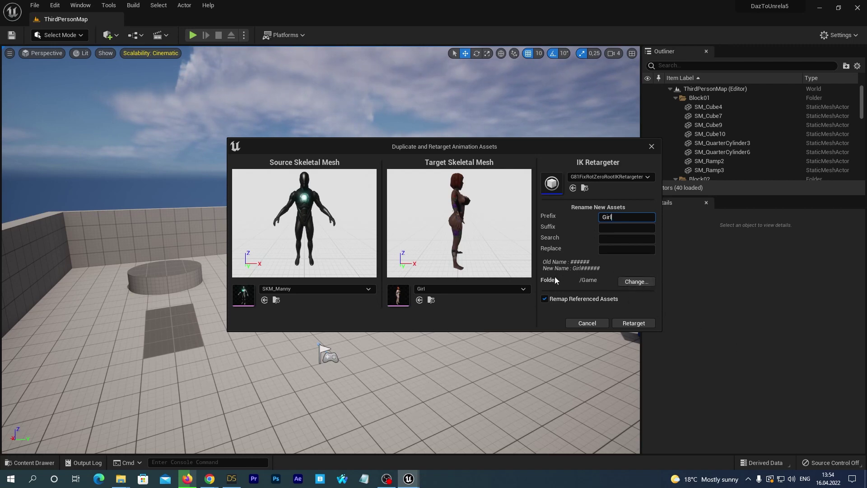
left_click(629, 284)
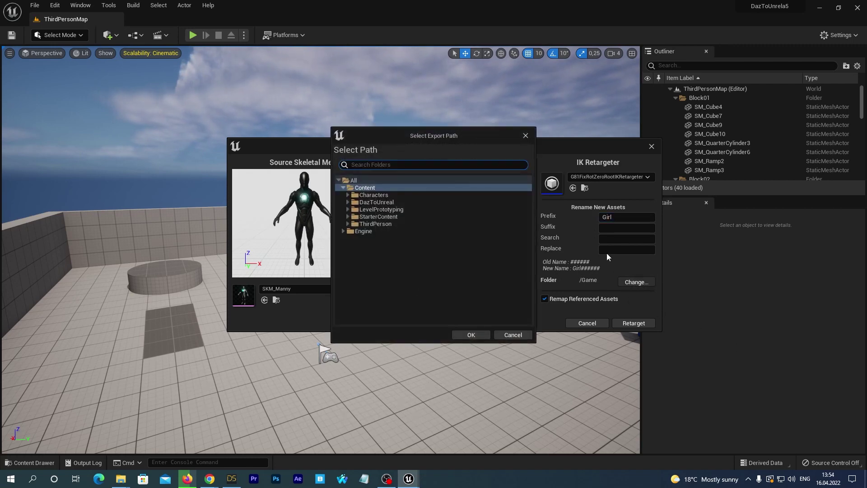
left_click(526, 135)
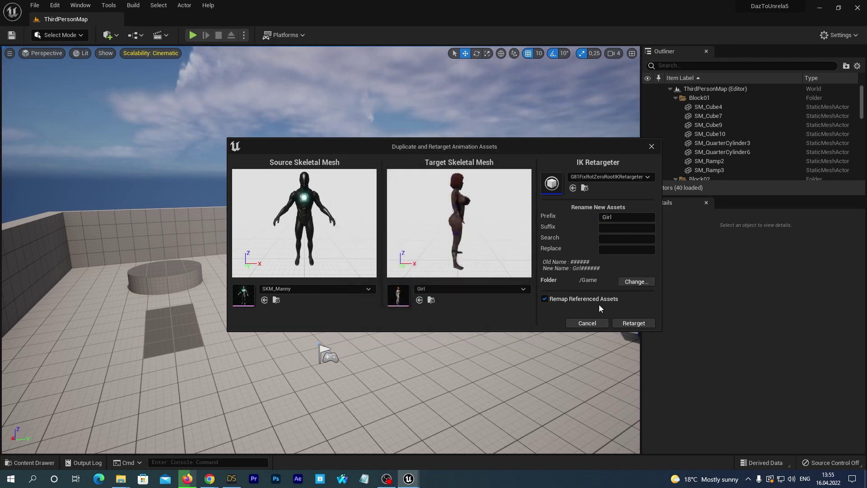
left_click(624, 324)
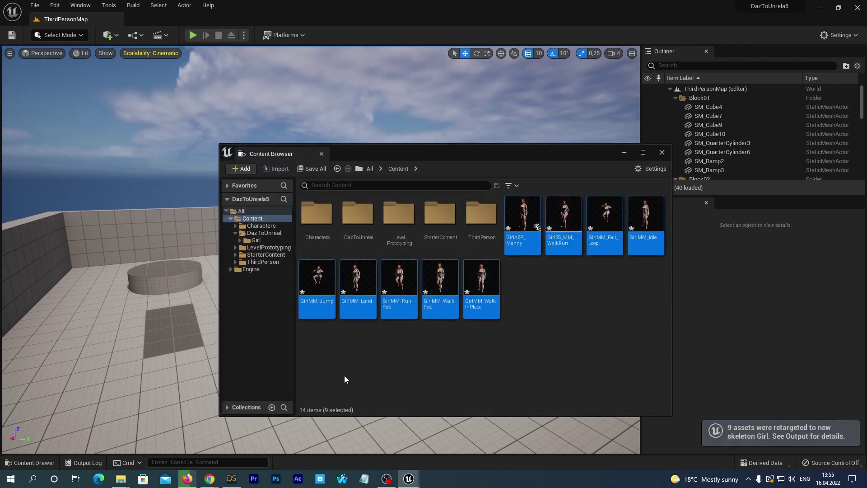
left_click(661, 153)
left_click(18, 462)
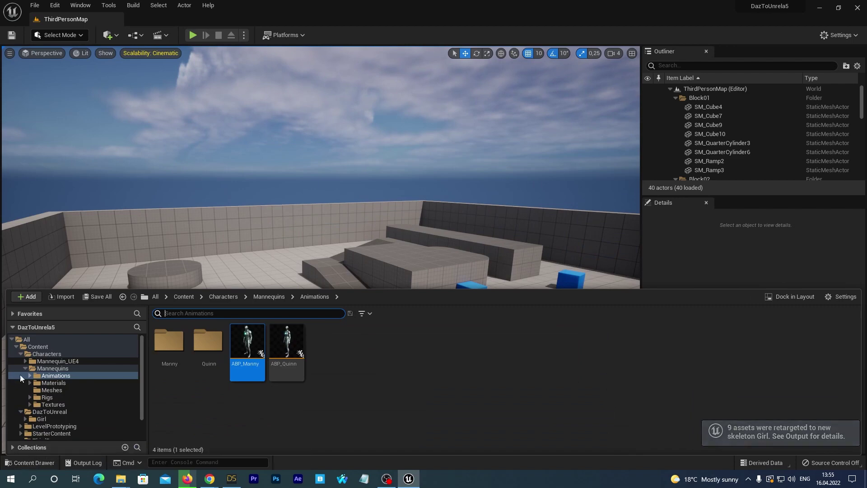
left_click(38, 346)
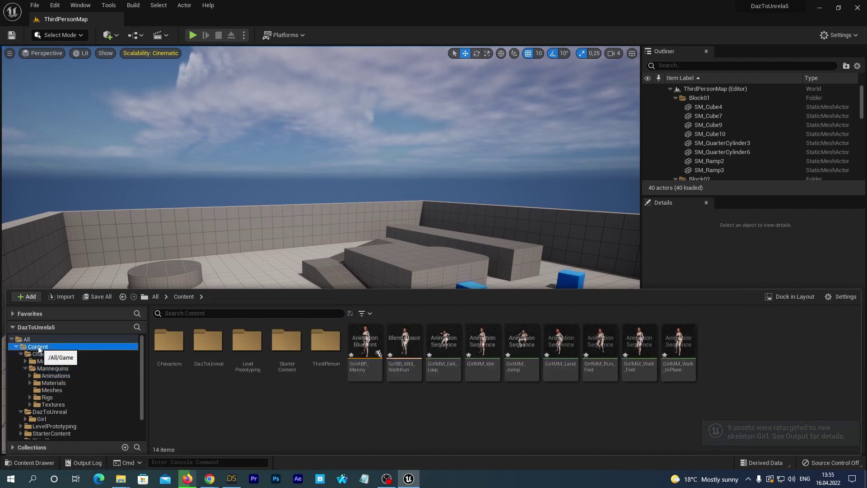
left_click(355, 353)
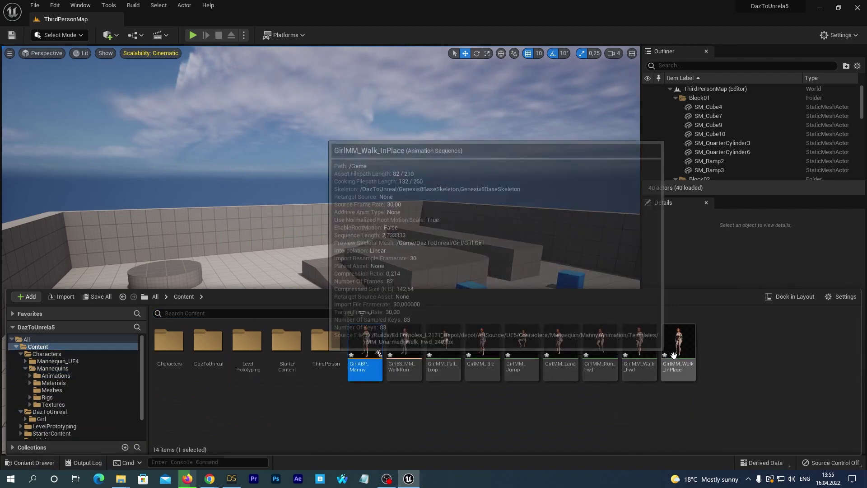
left_click(673, 355, "shift")
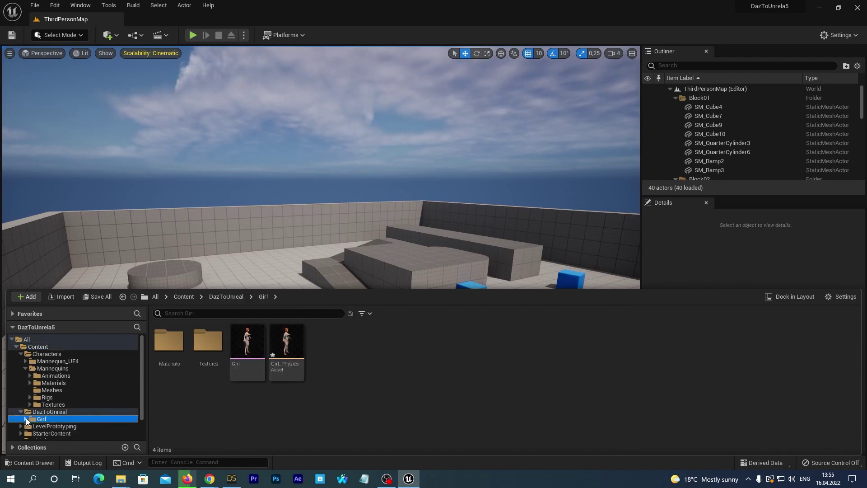
Create a folder named Animations inside the DazToUnreal/Girl folder.
left_click(26, 419)
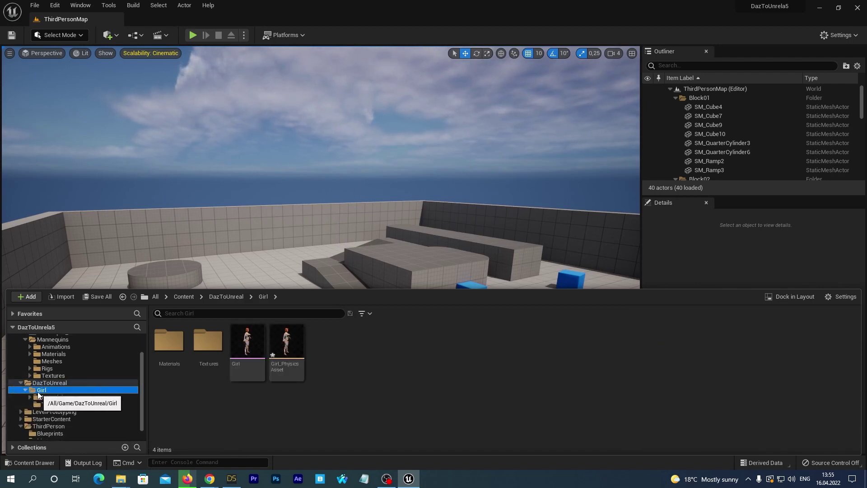
right_click(39, 395)
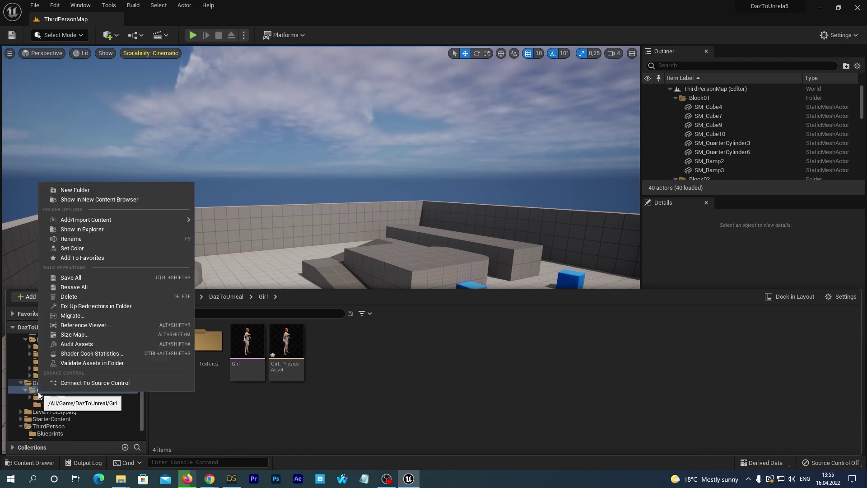
left_click(75, 190)
type("A")
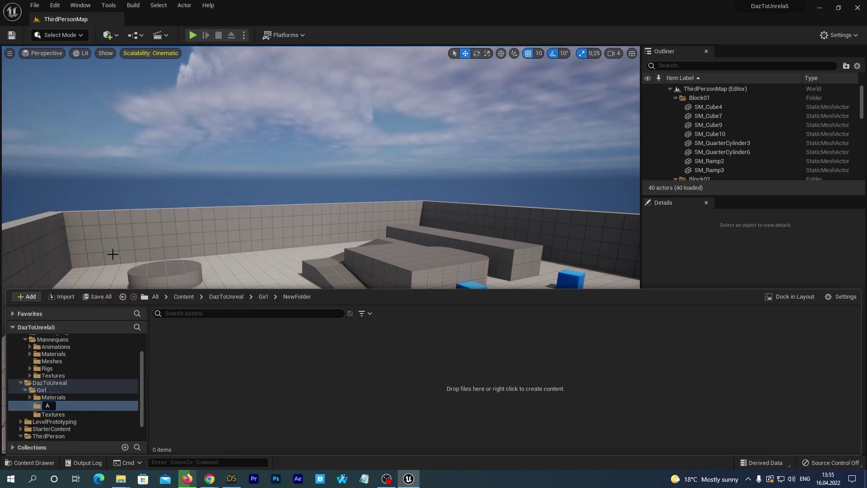
type("nimations")
key("Return")
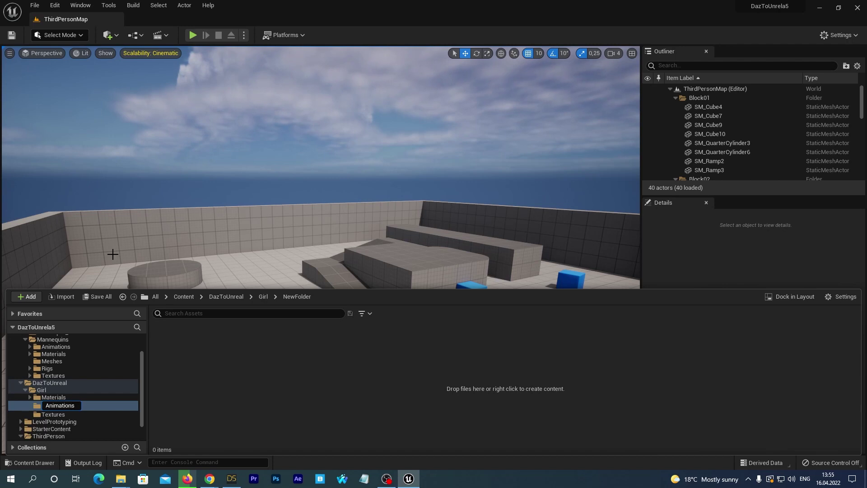
Move the nine retargeted assets, GirlABP_Manny through GirlMM_Walk_InPlace, from the Content root into the DazToUnreal/Girl/Animations folder.
scroll(78, 378, "up", 3)
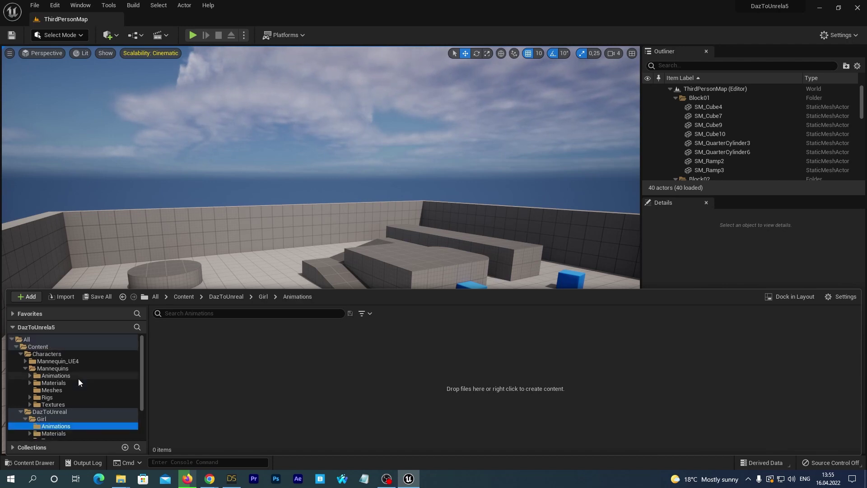
left_click(56, 347)
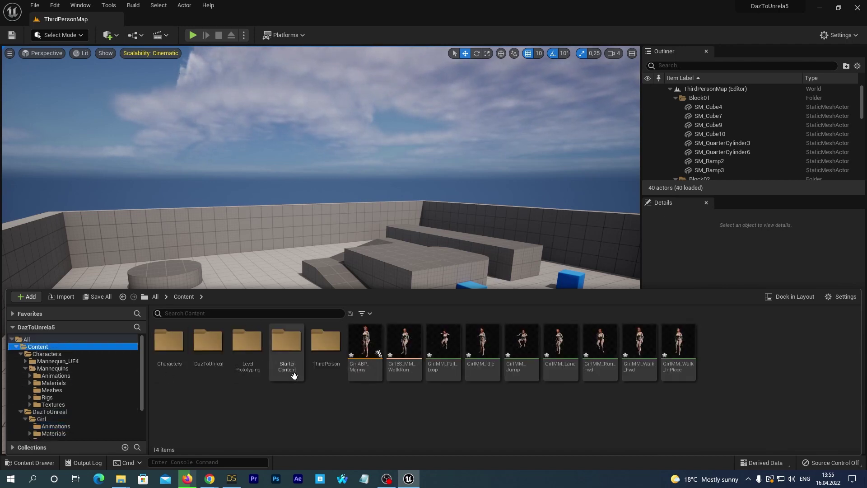
left_click(360, 345)
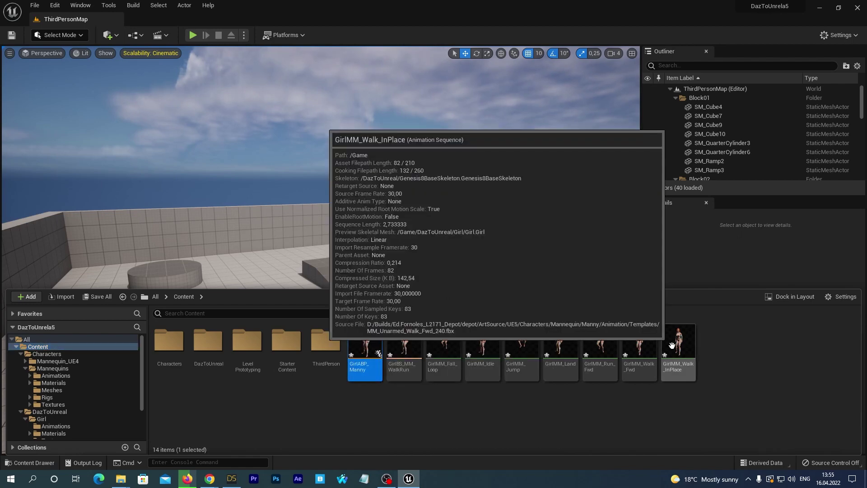
left_click(680, 325, "shift")
left_click_drag(374, 352, 76, 427)
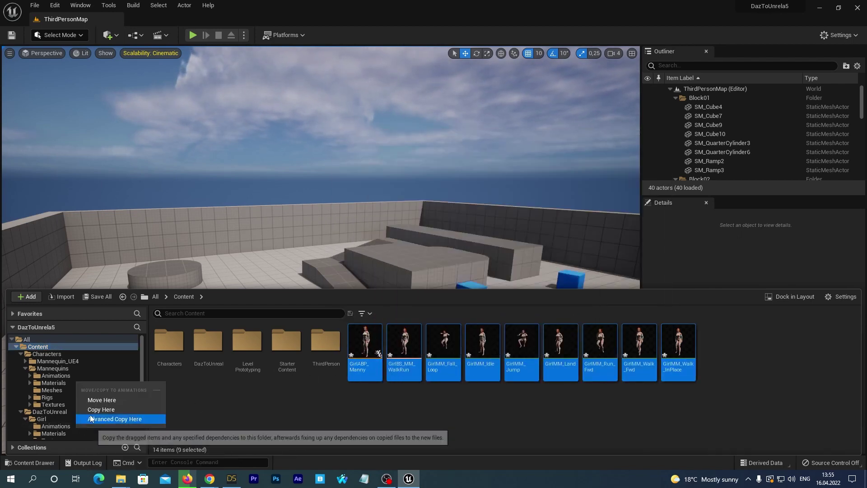
left_click(95, 401)
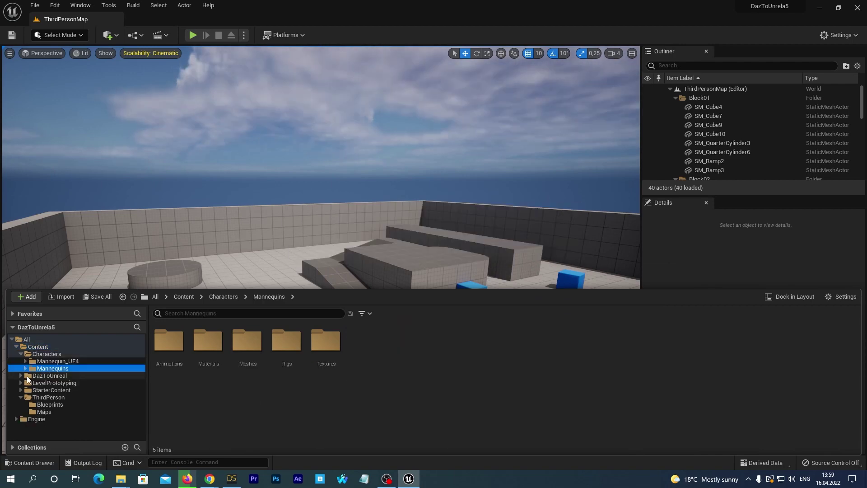
Check the assets in DazToUnreal/Girl/Animations, and open BP_ThirdPersonCharacter from ThirdPerson/Blueprints in its 3D viewport.
left_click(22, 376)
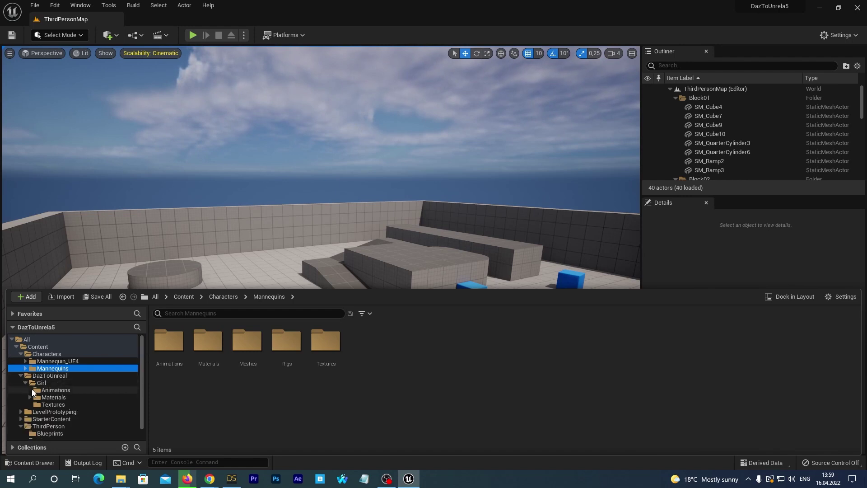
left_click(34, 391)
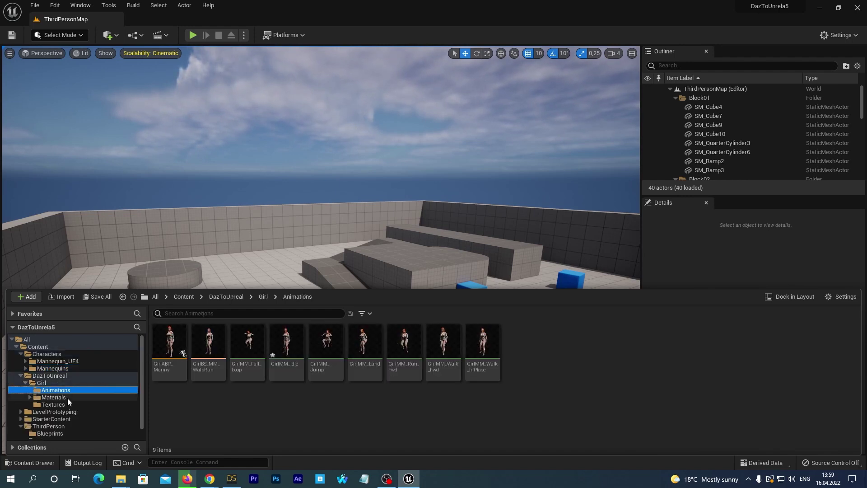
scroll(68, 398, "down", 1)
left_click(42, 421)
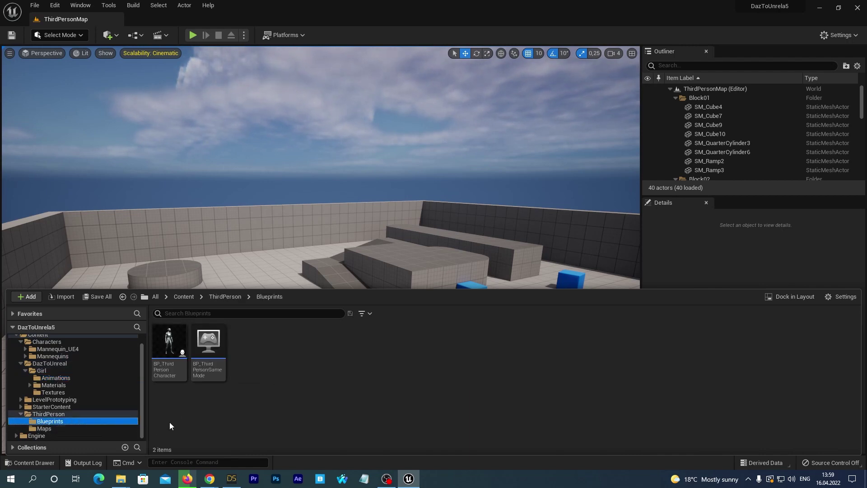
double_click(167, 346)
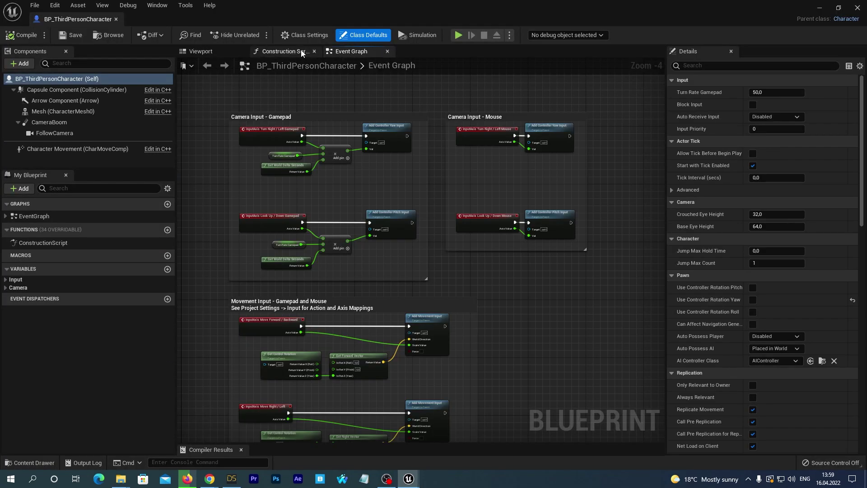
left_click(282, 51)
left_click(212, 52)
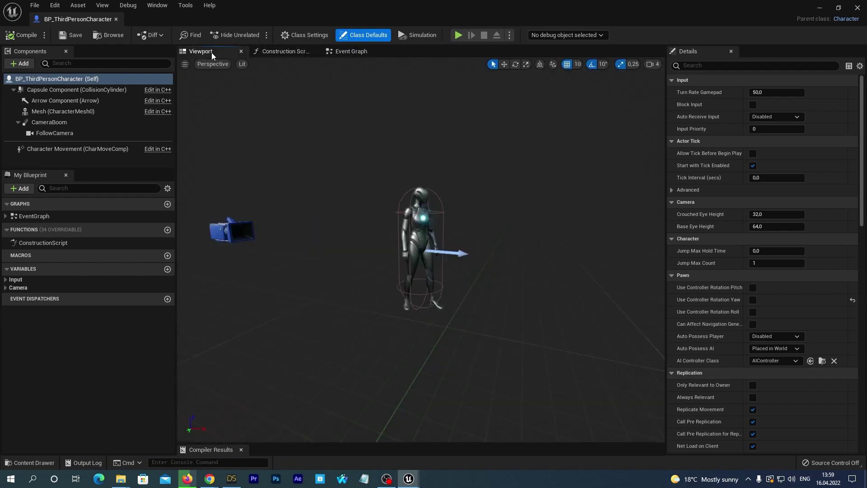
Set the skeletal mesh of the character's Mesh component to Girl.
left_click(69, 114)
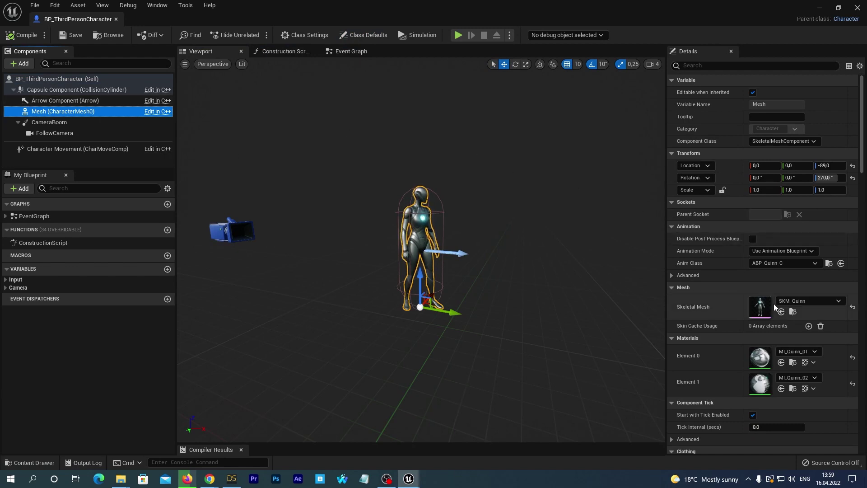
left_click(808, 301)
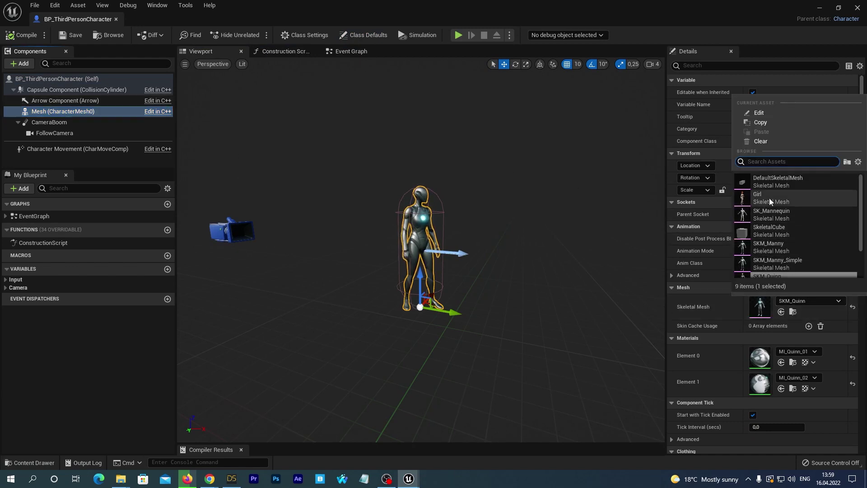
key("Escape")
left_click(795, 302)
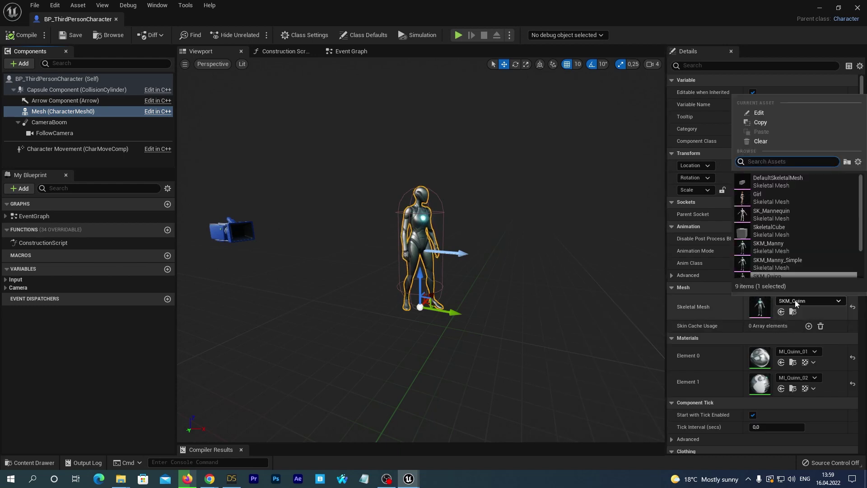
left_click(768, 197)
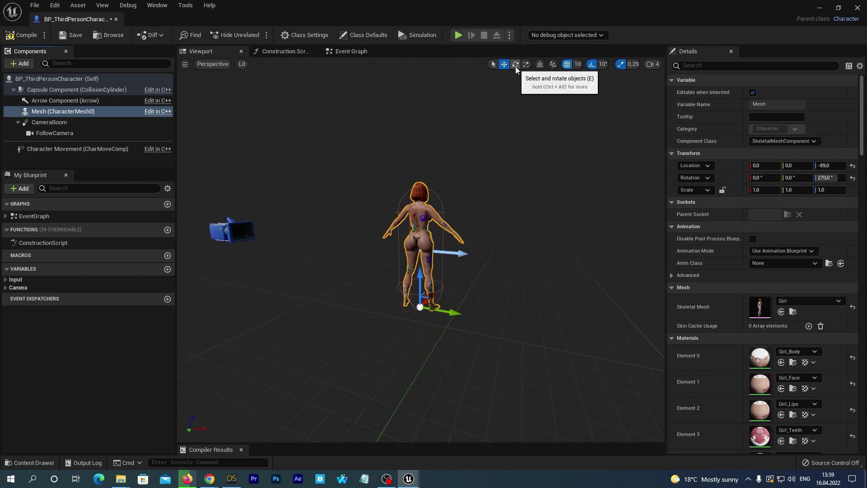
Rotate the Girl mesh about its vertical axis to 360°.
left_click(459, 255)
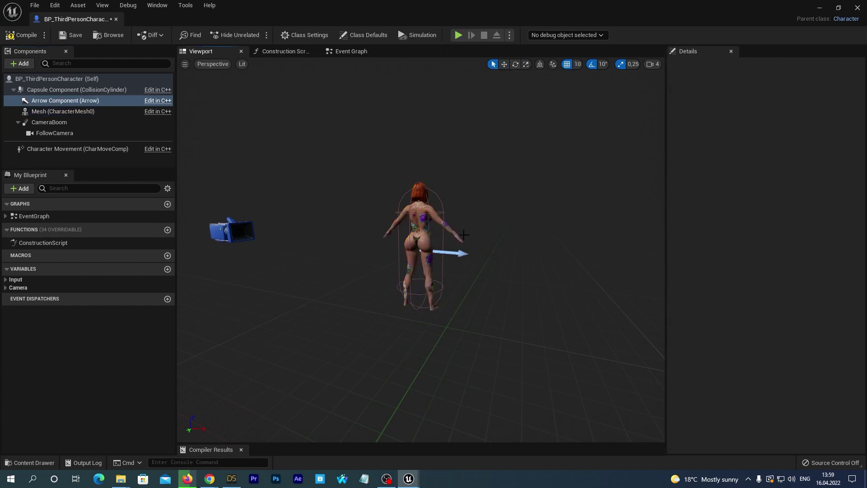
left_click(417, 235)
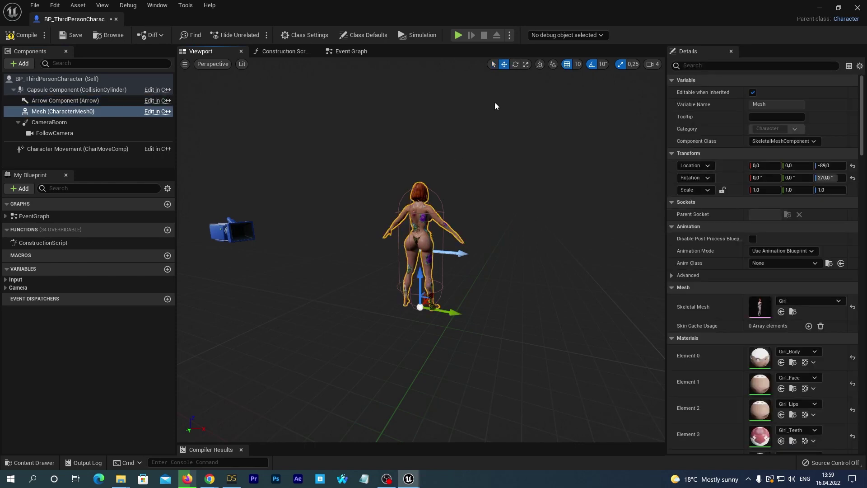
left_click(516, 64)
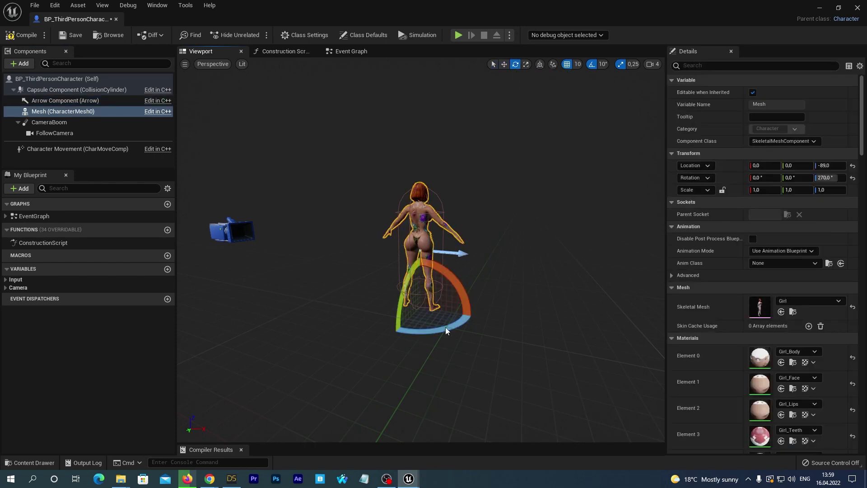
right_click_drag(446, 328, 416, 328)
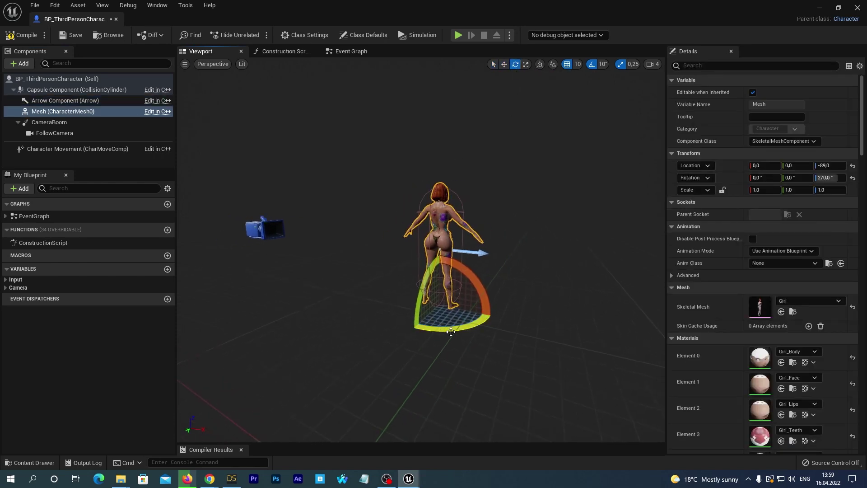
left_click_drag(451, 331, 459, 379)
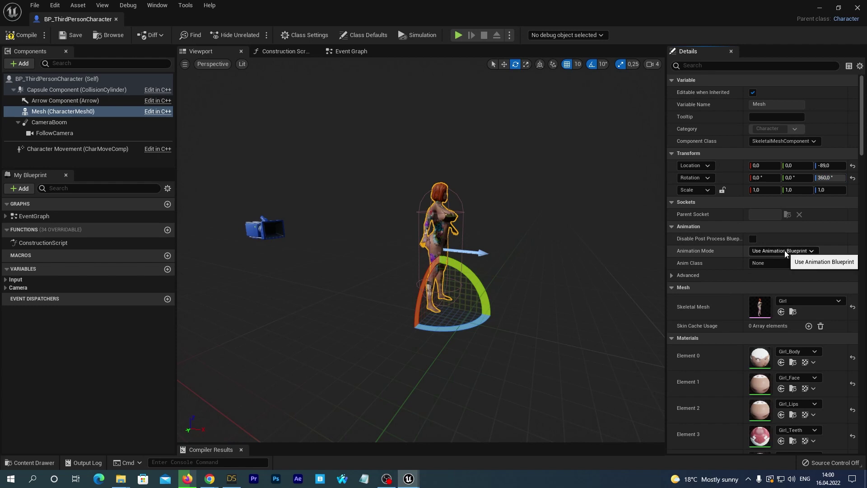
Assign GirlABP_Manny as the Anim Class of the Mesh component.
left_click(814, 265)
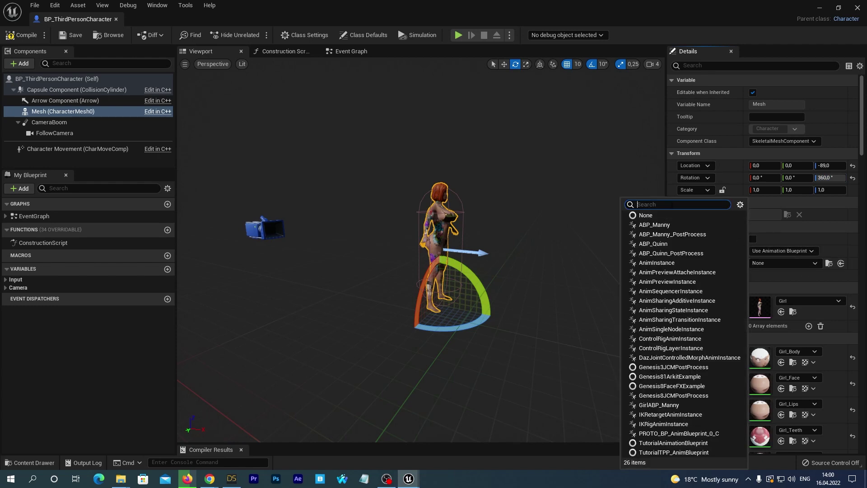
type("girl")
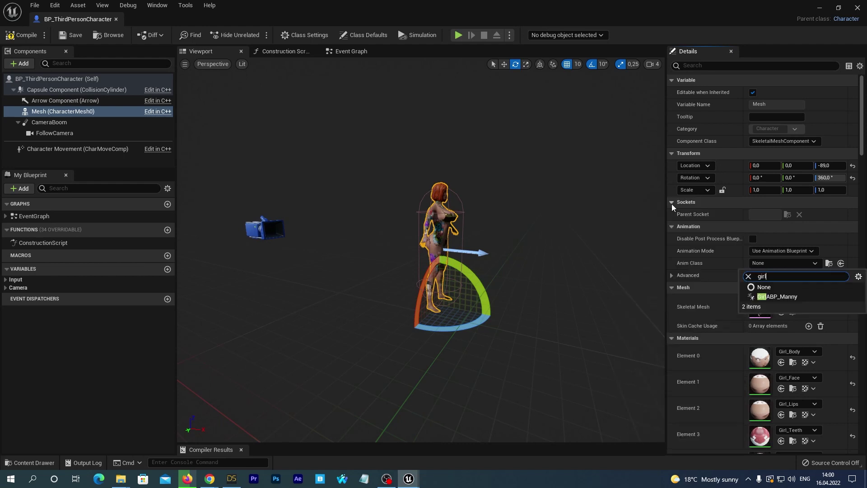
left_click(770, 298)
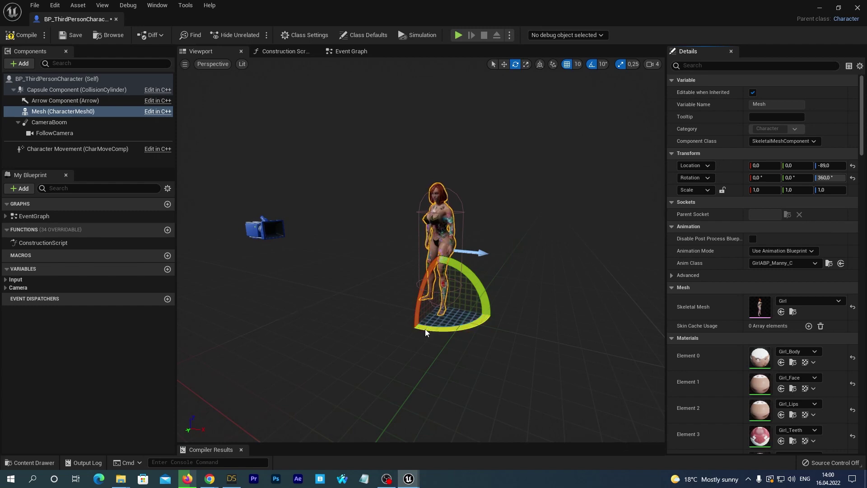
Rotate the mesh about its vertical axis until the character faces along the forward arrow, and close the blueprint editor.
left_click_drag(424, 330, 496, 327)
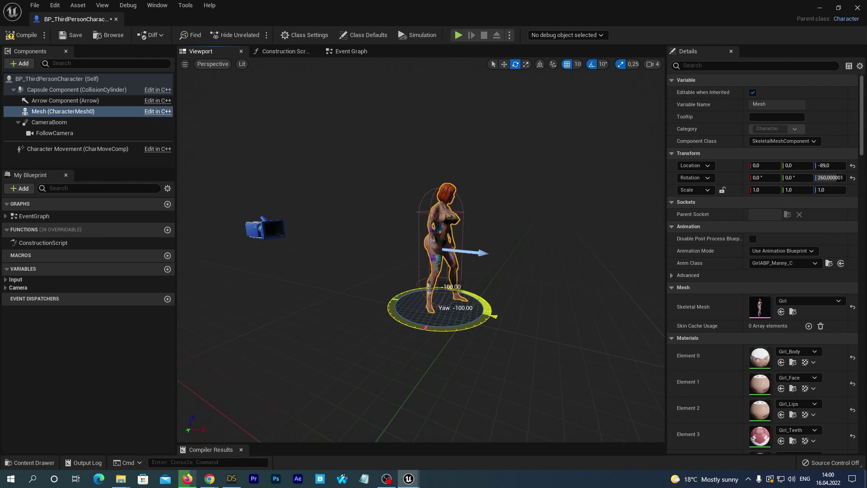
left_click_drag(425, 327, 417, 325)
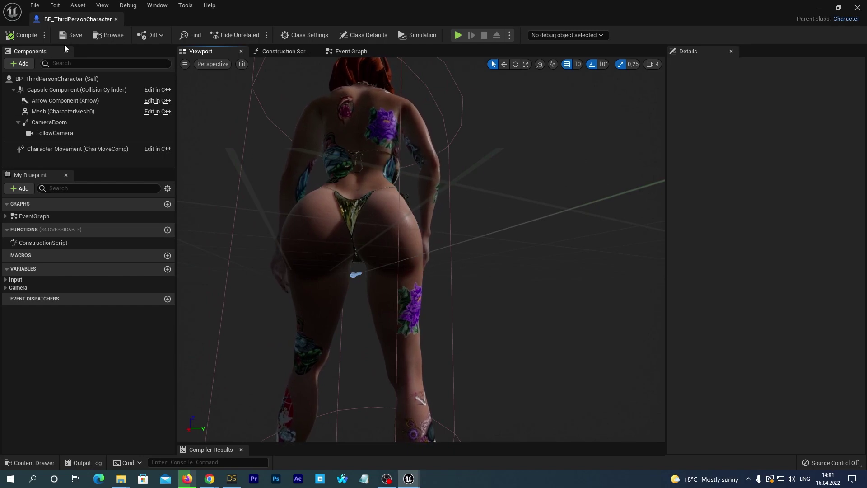
left_click(857, 8)
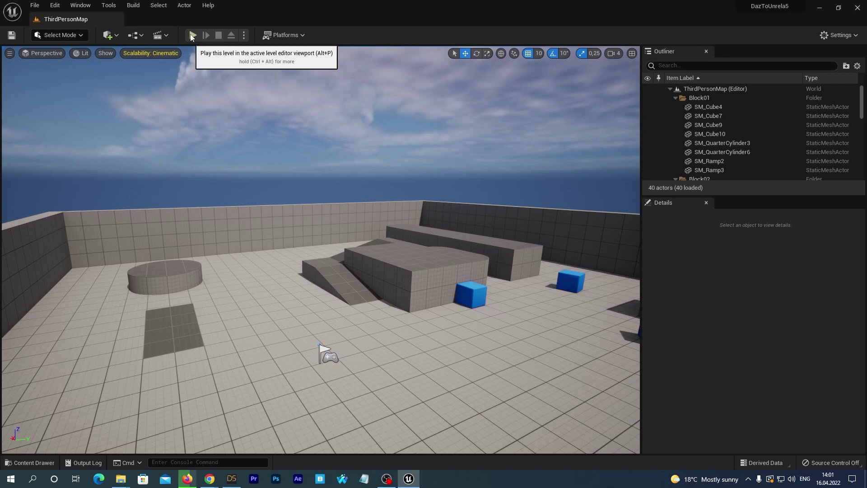
Play the level in the editor and run the character around the map to test the retargeted animations.
left_click(193, 35)
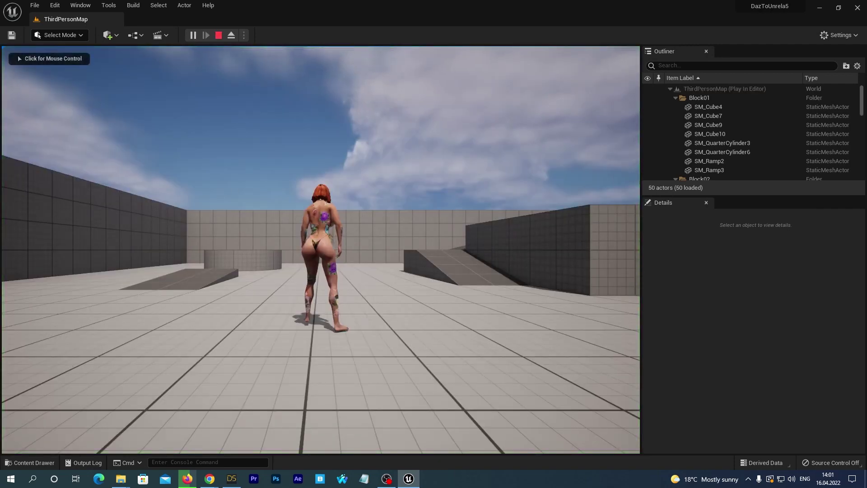
key("w")
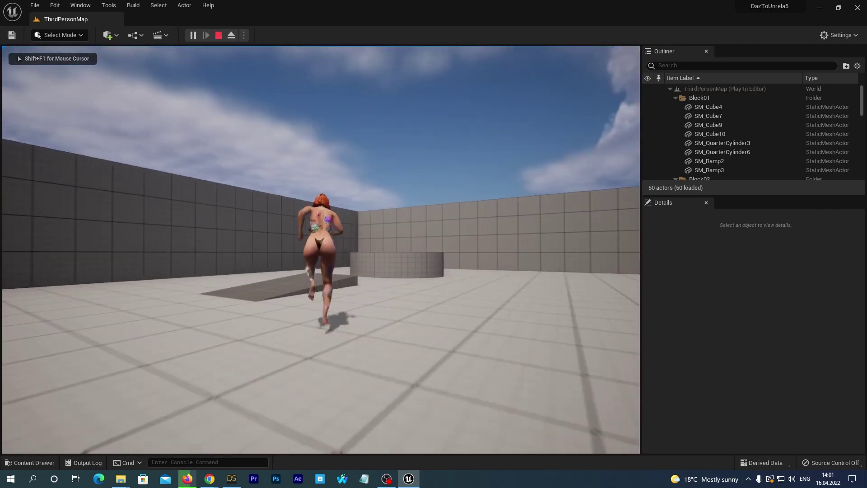
key("w")
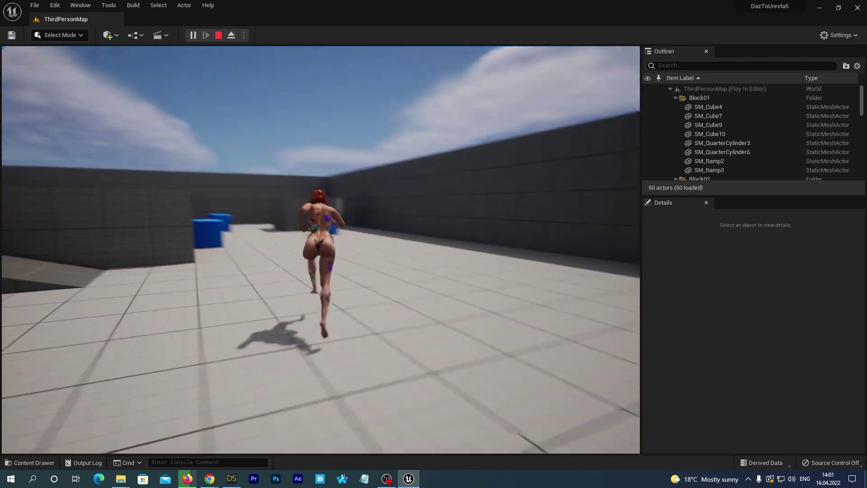
key("w")
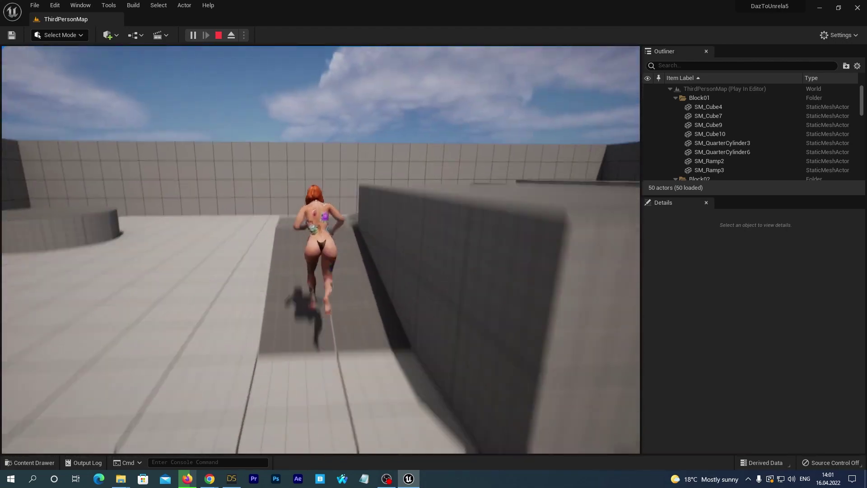
key("w")
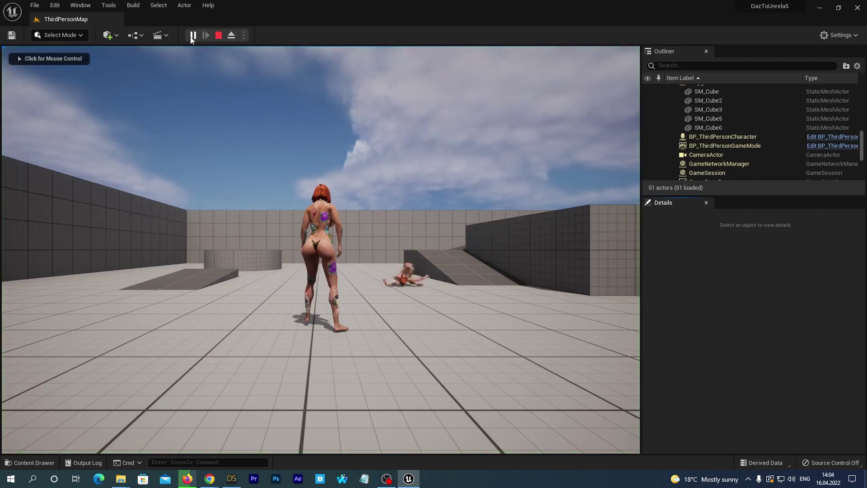
Take control of the character in play mode, run past the second character lying by the ramp, and jump among the blocks.
left_click(194, 91)
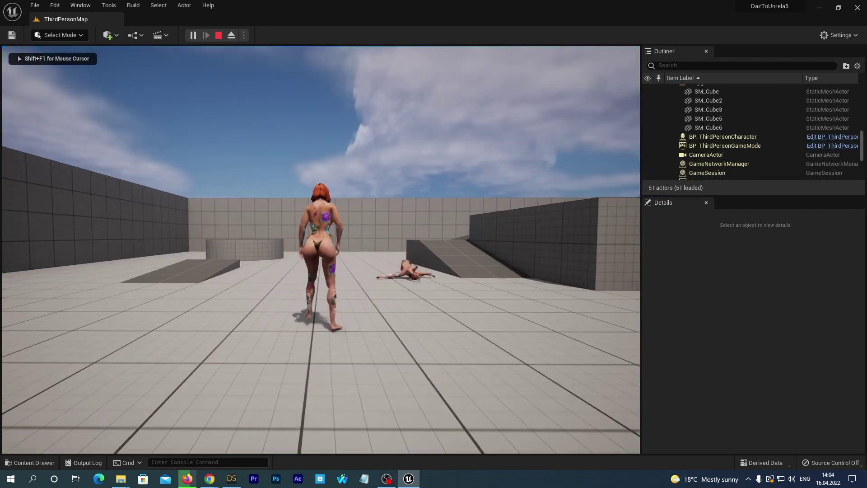
key("w")
key("w")
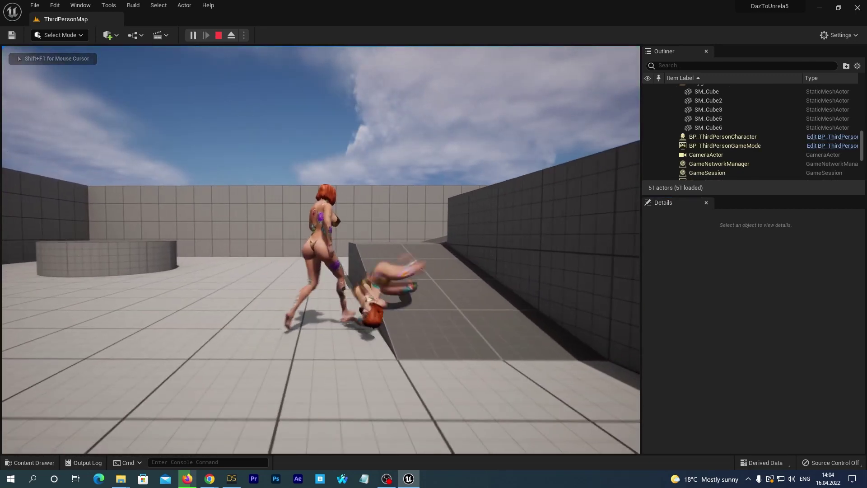
key("w")
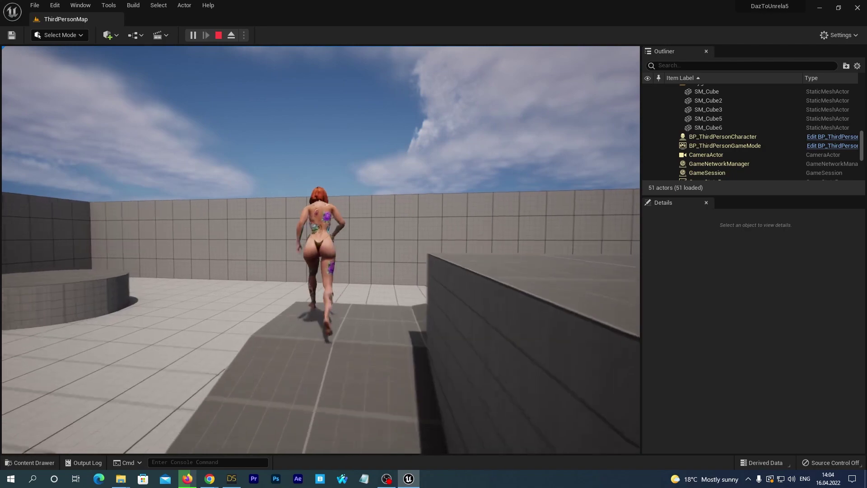
key("w")
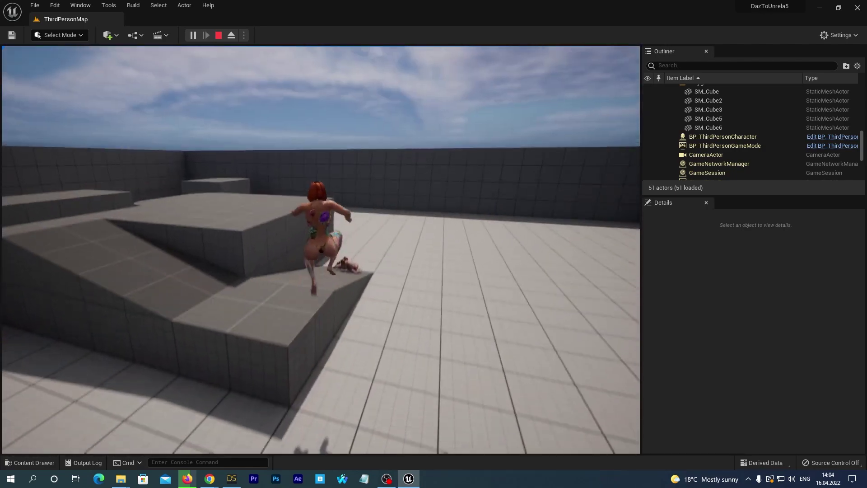